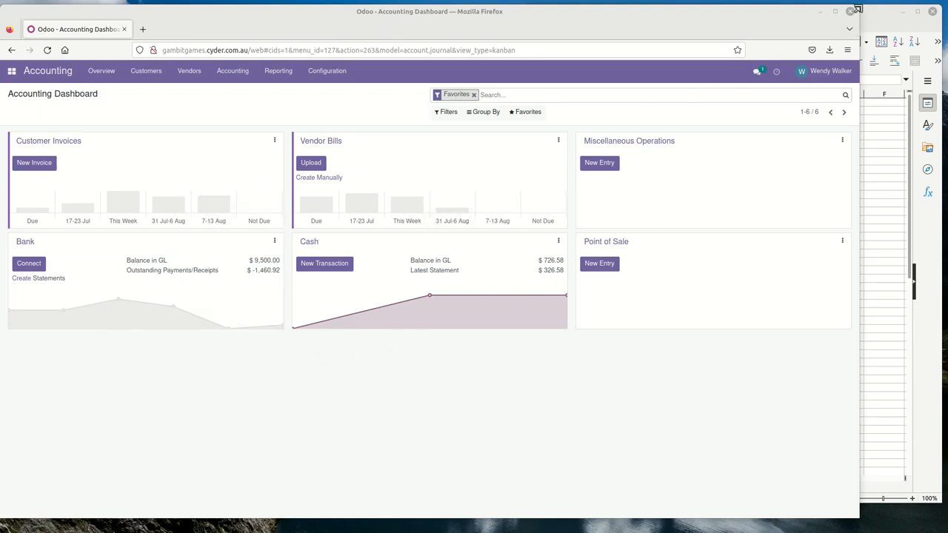
# Narrow the Odoo browser window so the Bank Statement spreadsheet can be viewed beside it
pyautogui.moveTo(859, 12); pyautogui.dragTo(521, 5)
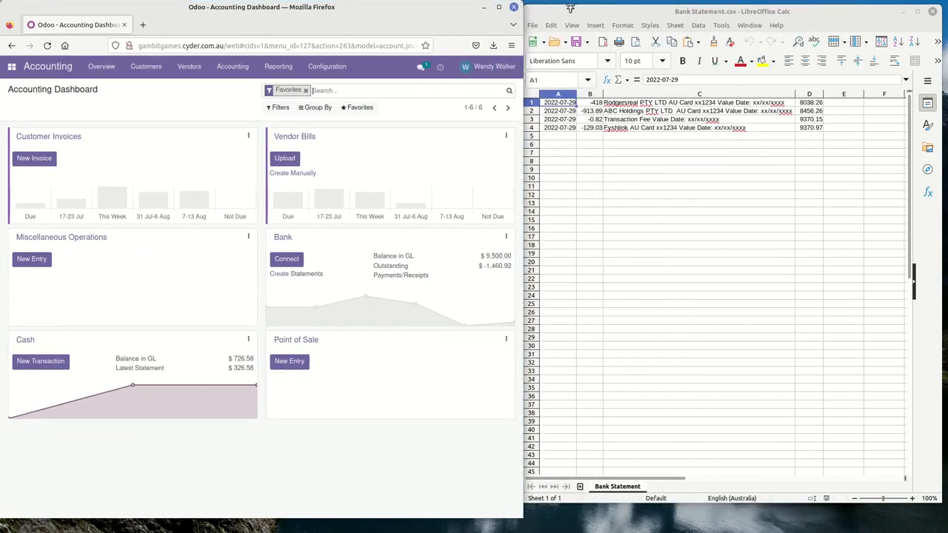
pyautogui.click(571, 12)
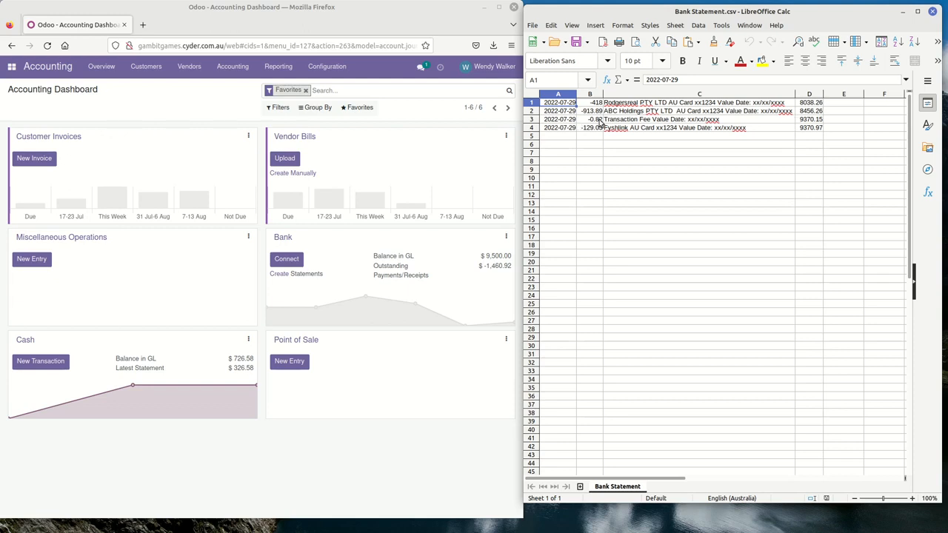
pyautogui.click(204, 110)
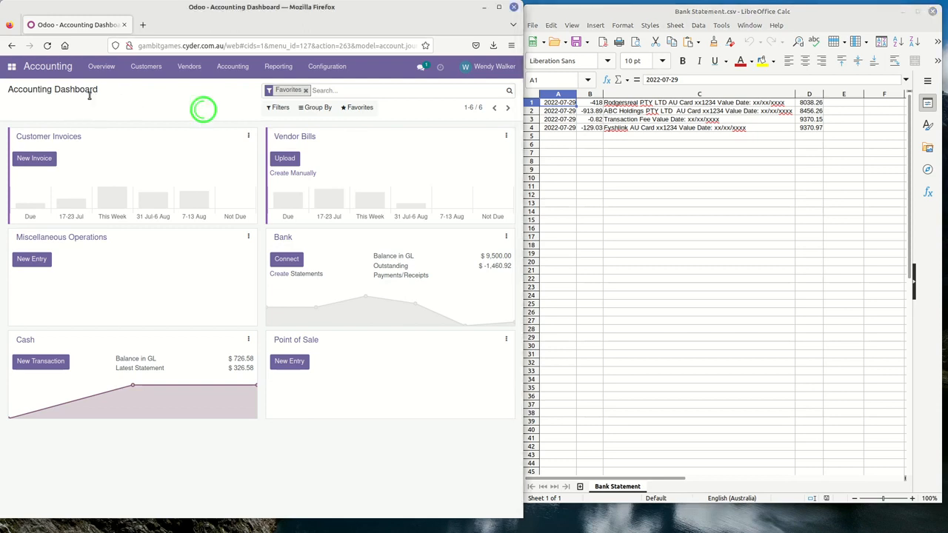
# Open the chart of accounts and show only the accounts in code group 6
pyautogui.click(336, 70)
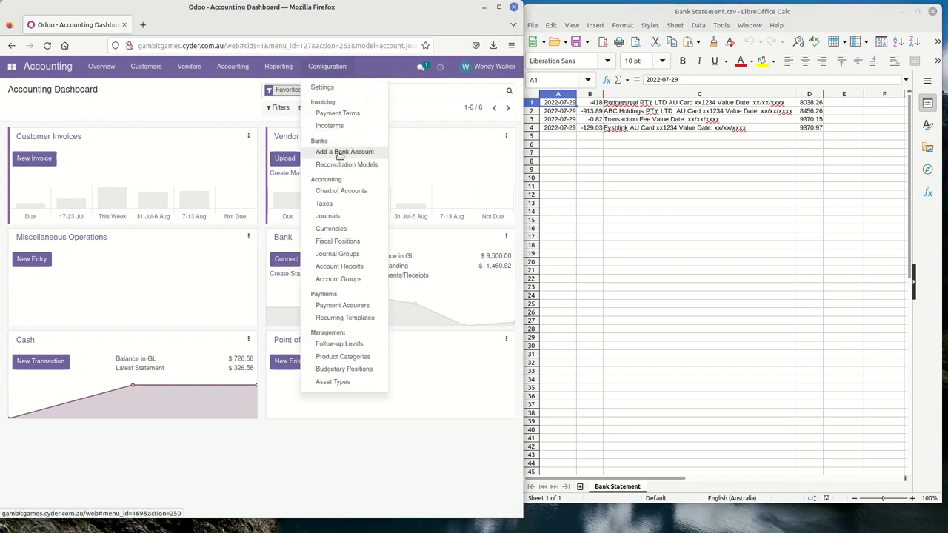
pyautogui.click(330, 194)
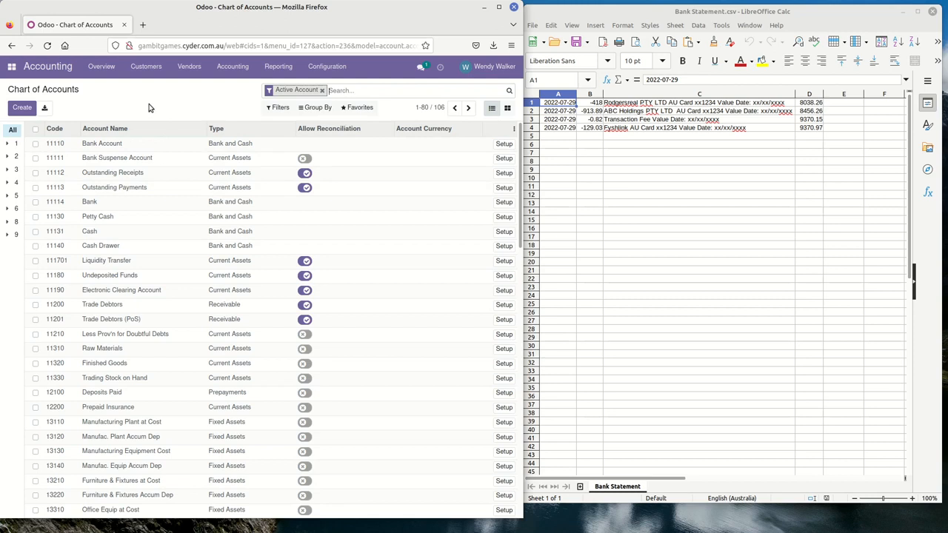
pyautogui.click(16, 210)
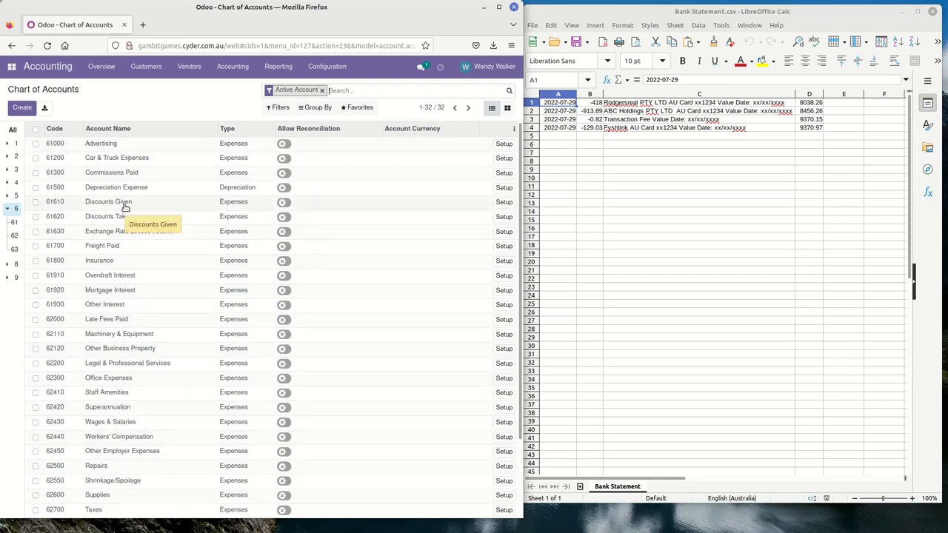
# Create and save a new ledger account with code 61810, name Bank Fees and type Expenses
pyautogui.click(21, 108)
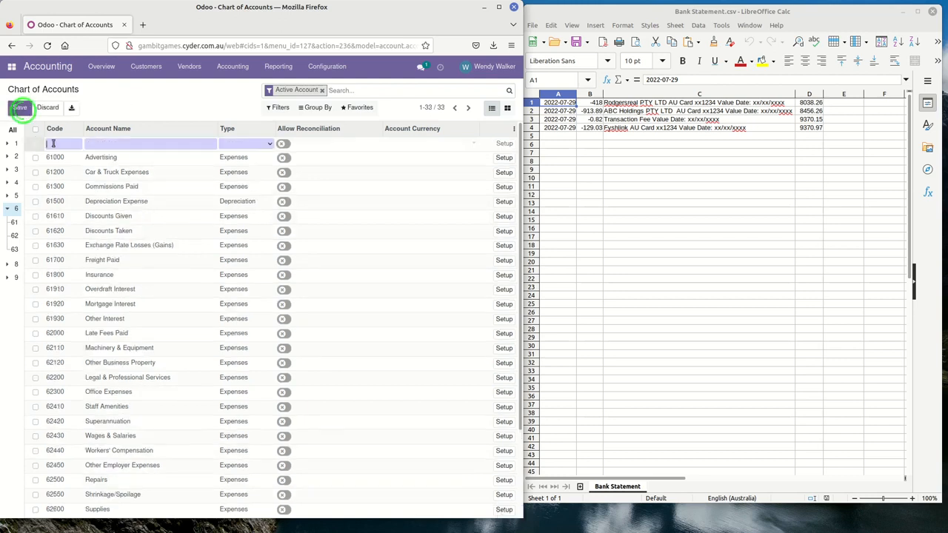
pyautogui.click(61, 145)
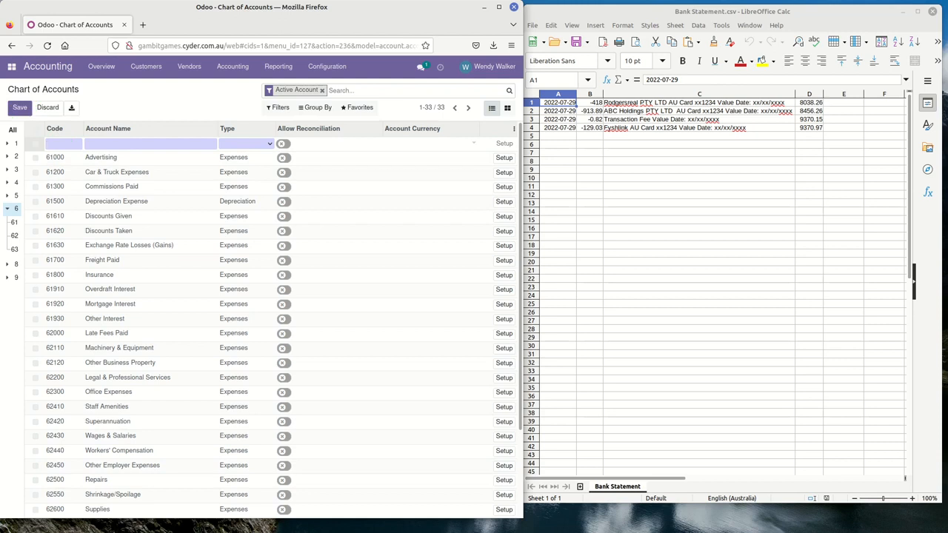
pyautogui.hotkey('alt', 'Tab')
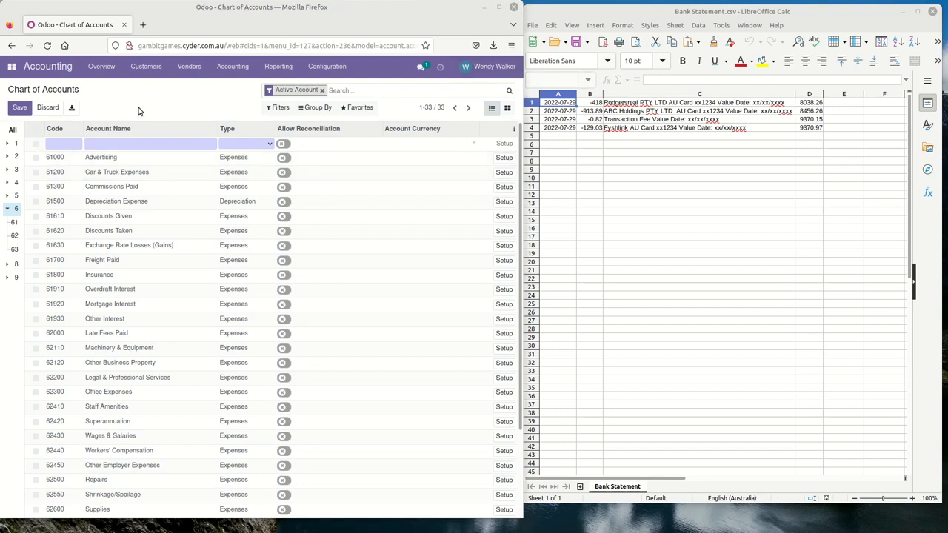
pyautogui.click(57, 143)
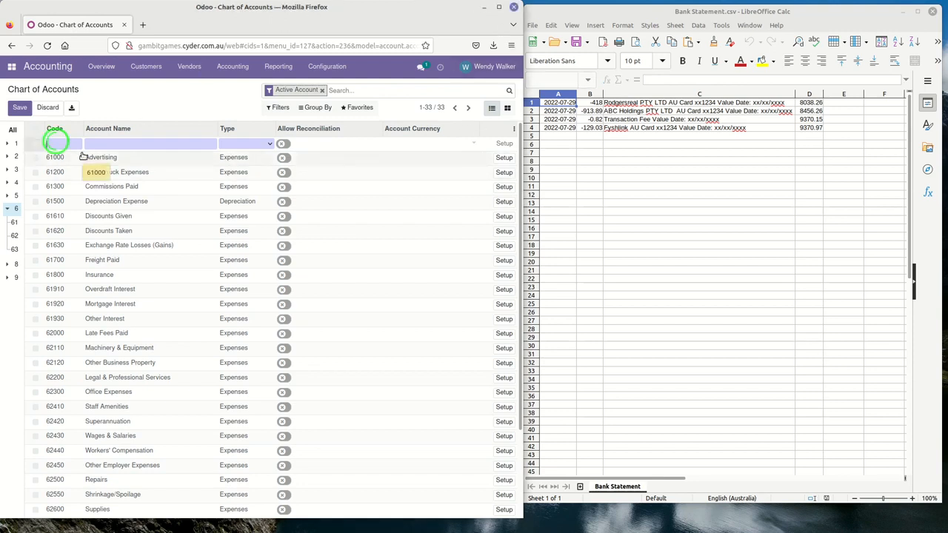
pyautogui.write('61810')
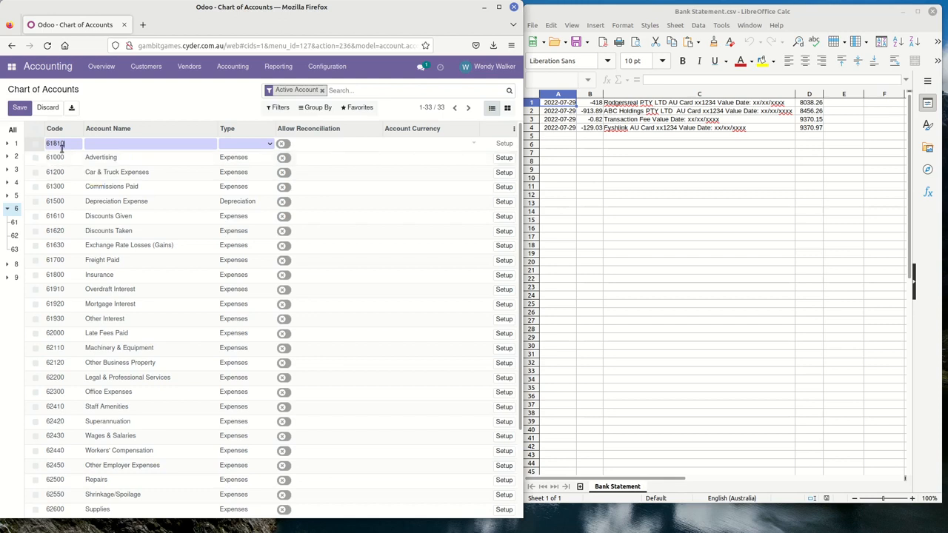
pyautogui.click(134, 142)
pyautogui.click(255, 147)
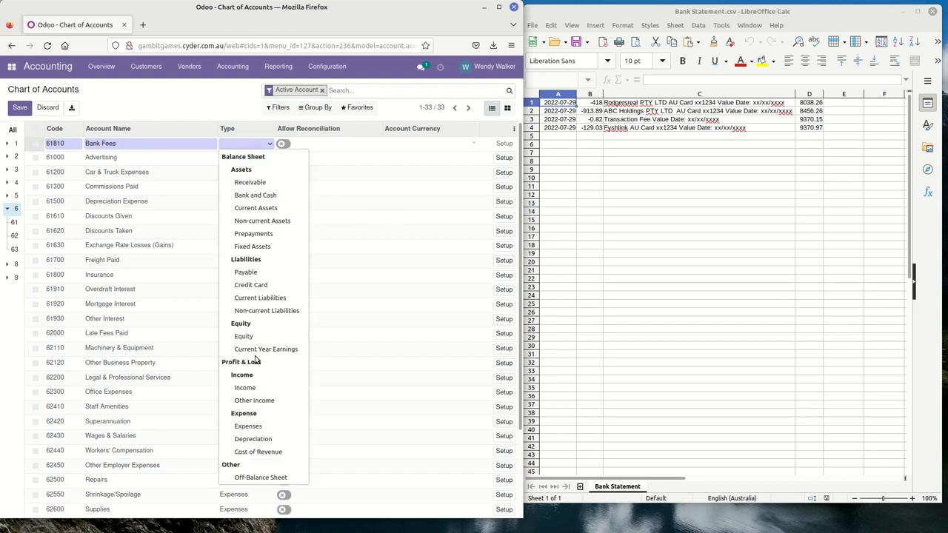
pyautogui.click(250, 427)
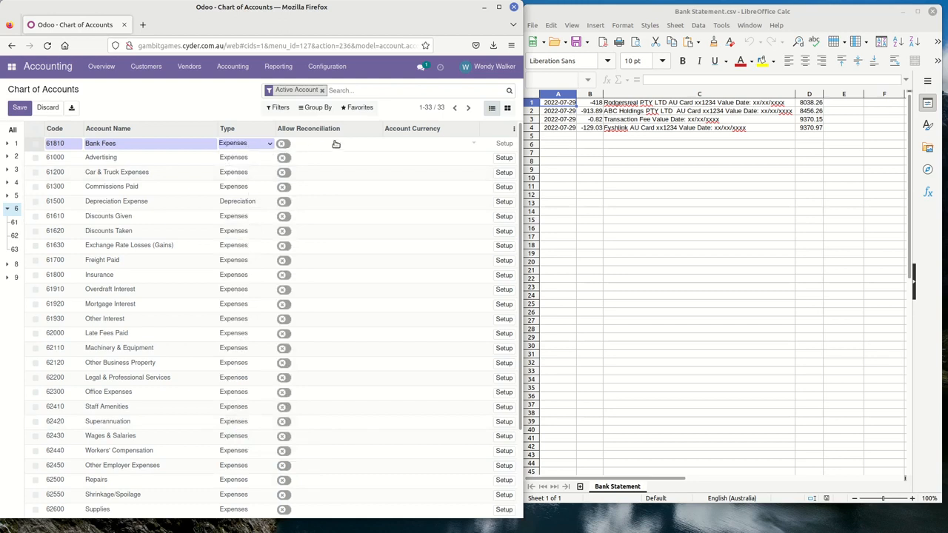
pyautogui.click(20, 107)
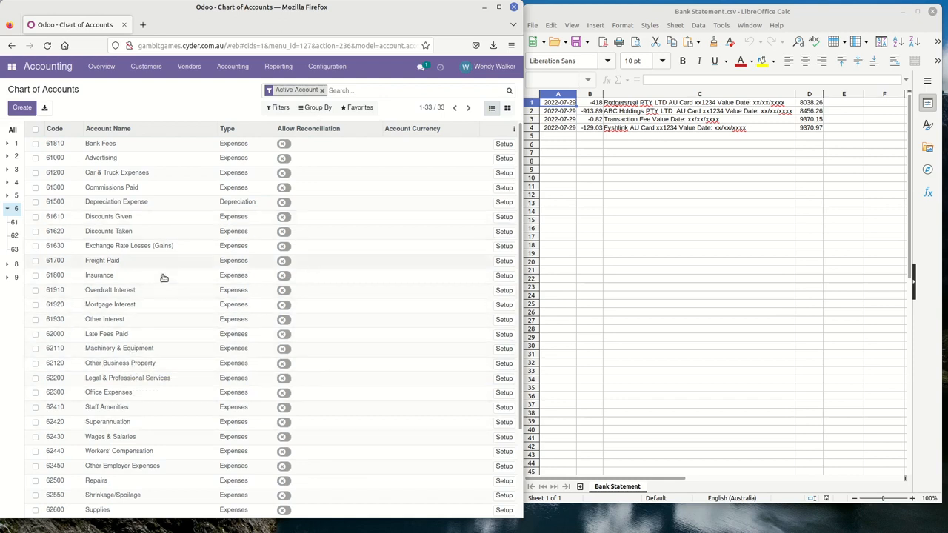
# Return to the accounting dashboard, then switch to the Bank Statement spreadsheet in LibreOffice Calc and enlarge and reposition its window
pyautogui.click(159, 96)
pyautogui.click(102, 67)
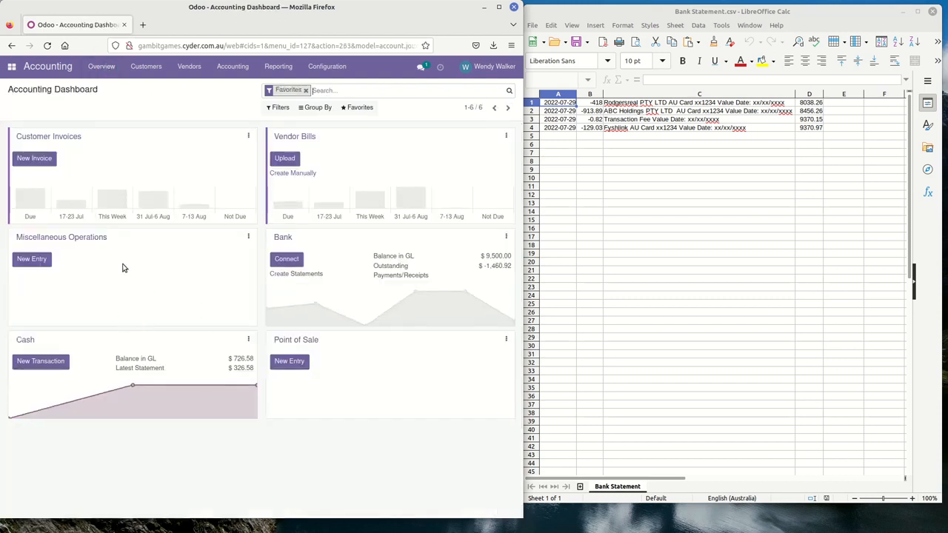
pyautogui.click(621, 11)
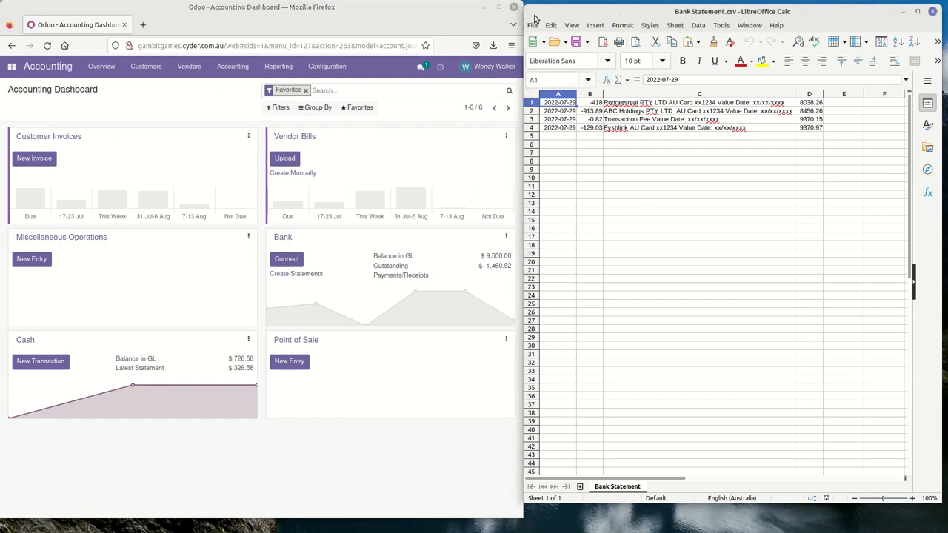
pyautogui.moveTo(522, 6); pyautogui.dragTo(379, 21)
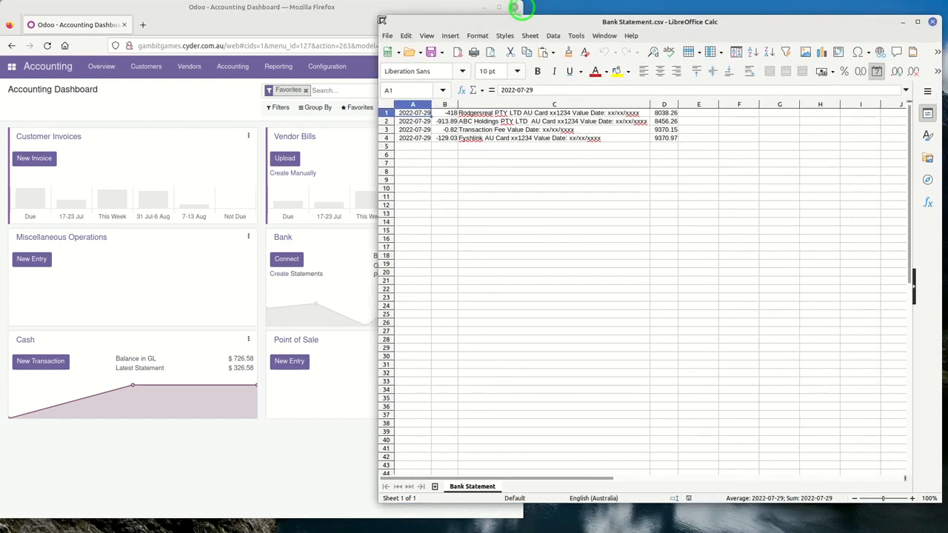
pyautogui.moveTo(545, 21); pyautogui.dragTo(310, 18)
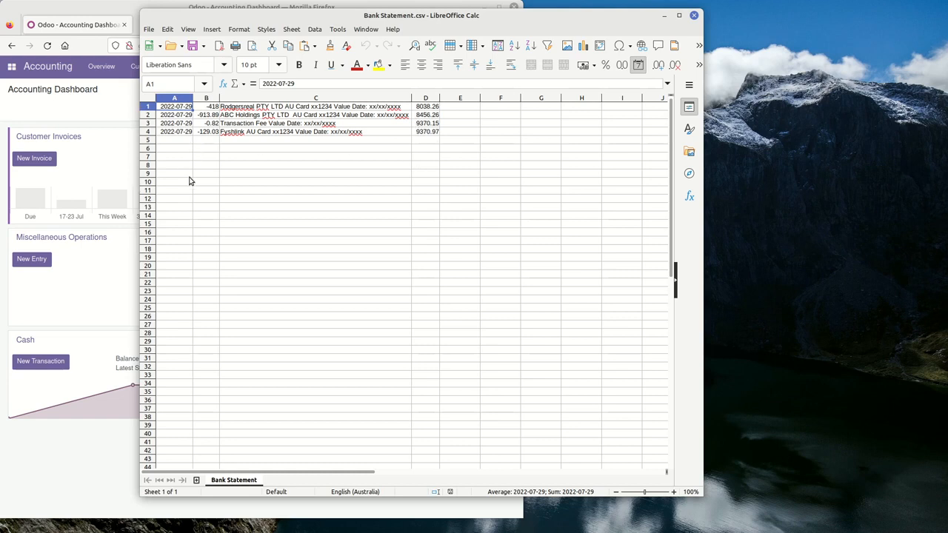
# Insert an empty row above the first transaction in the Bank Statement sheet
pyautogui.click(148, 108)
pyautogui.rightClick(147, 108)
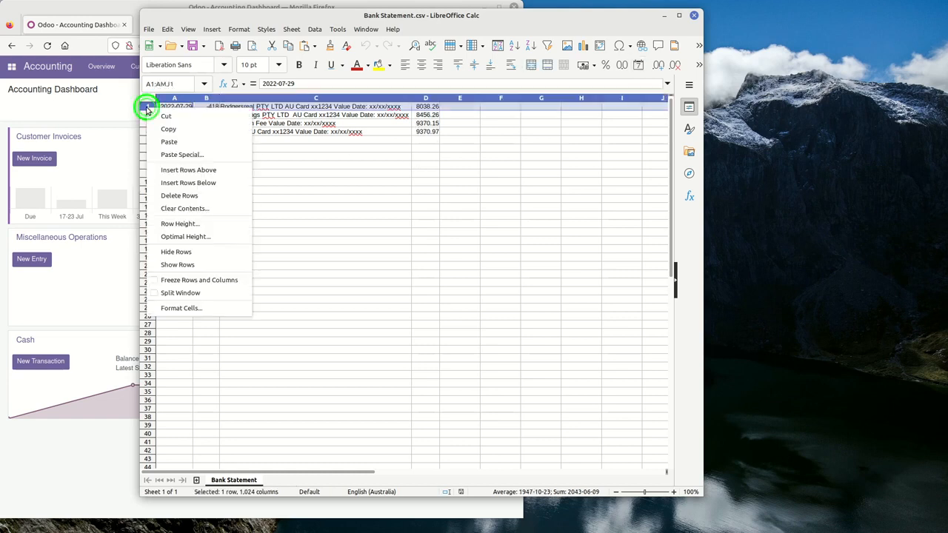
pyautogui.click(189, 174)
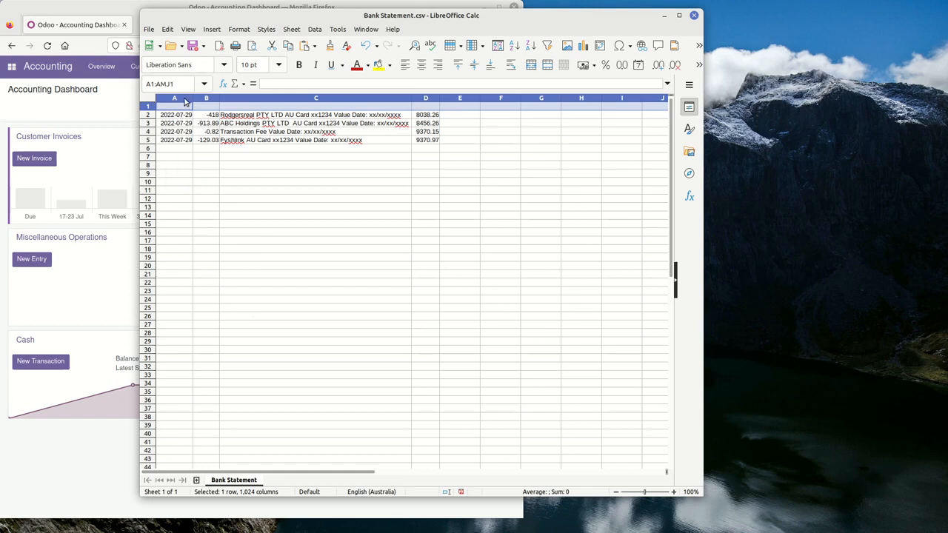
# Widen columns A and B to make room for longer headings
pyautogui.moveTo(193, 100); pyautogui.dragTo(271, 97)
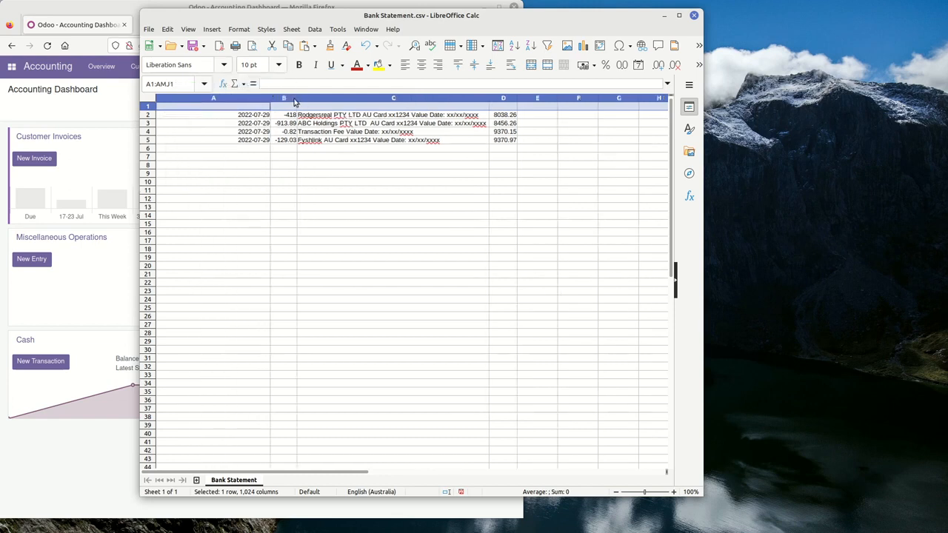
pyautogui.click(304, 99)
pyautogui.moveTo(297, 99); pyautogui.dragTo(374, 100)
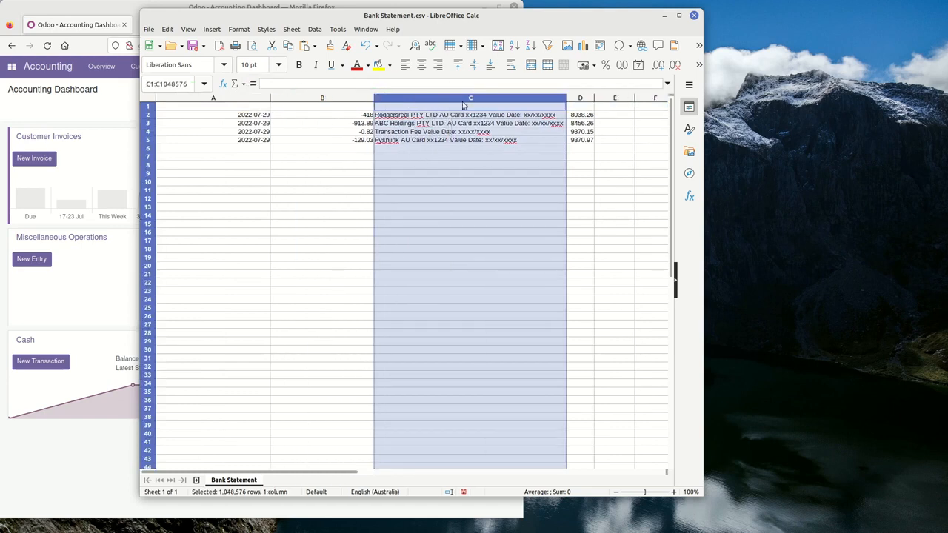
pyautogui.click(239, 173)
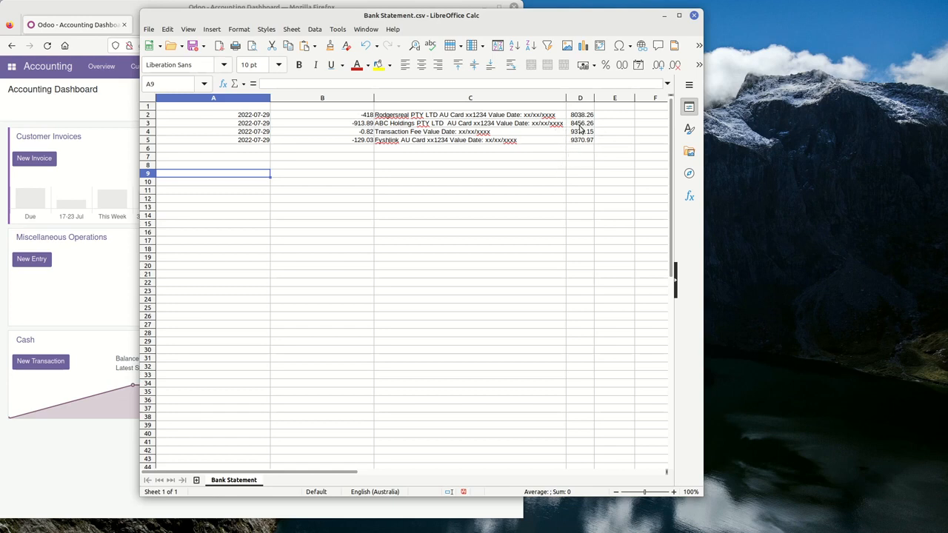
# Enter the heading "Statement Lines / Date" in cell A1 above the transaction dates
pyautogui.click(180, 107)
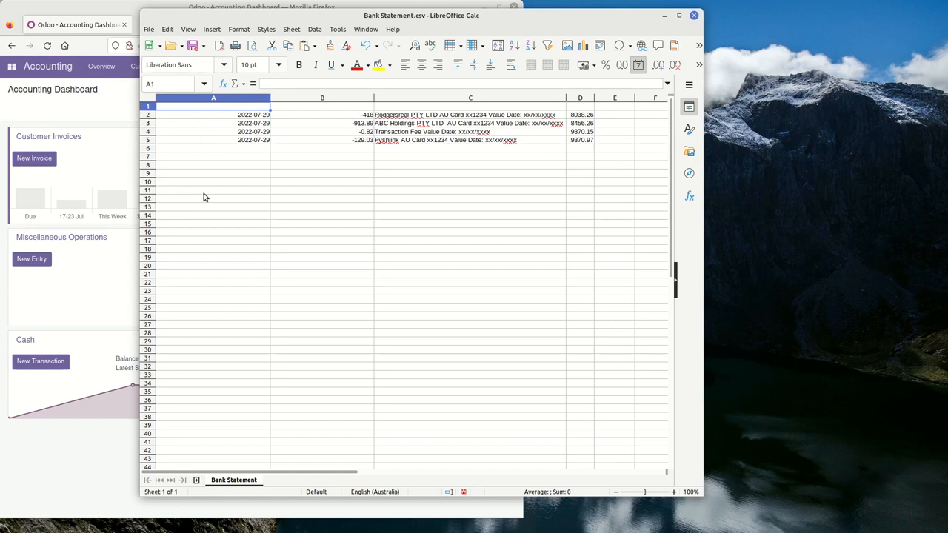
pyautogui.write('S')
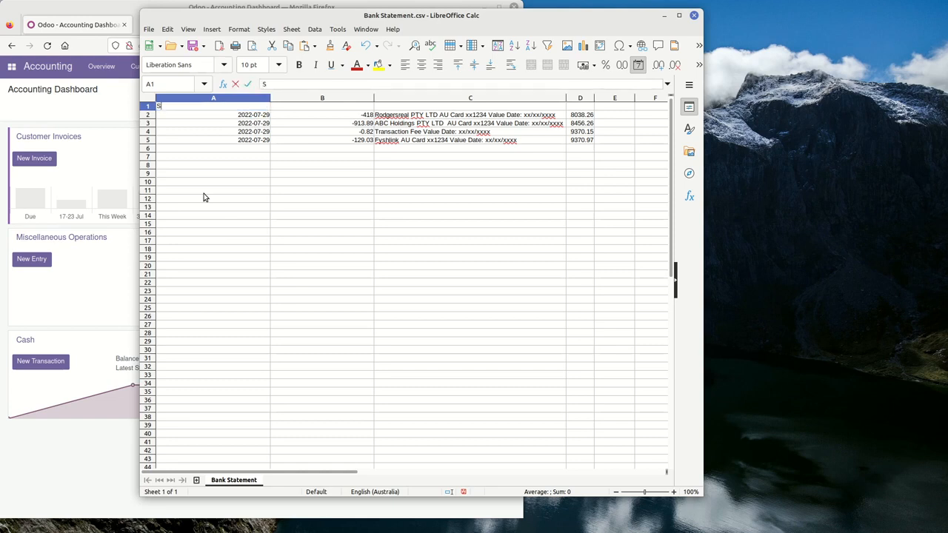
pyautogui.write('tatement Lines / A')
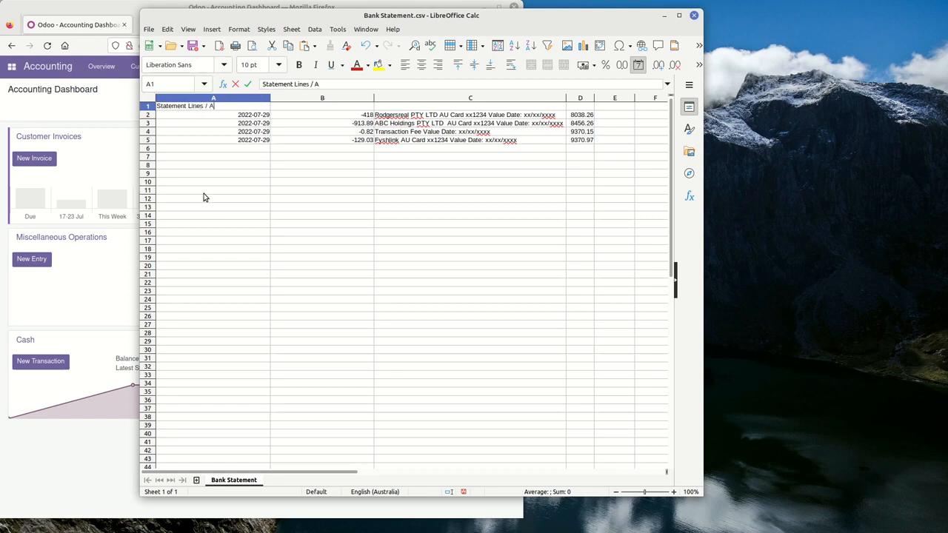
pyautogui.press('BackSpace')
pyautogui.write('Date')
pyautogui.press('Return')
pyautogui.press('Up')
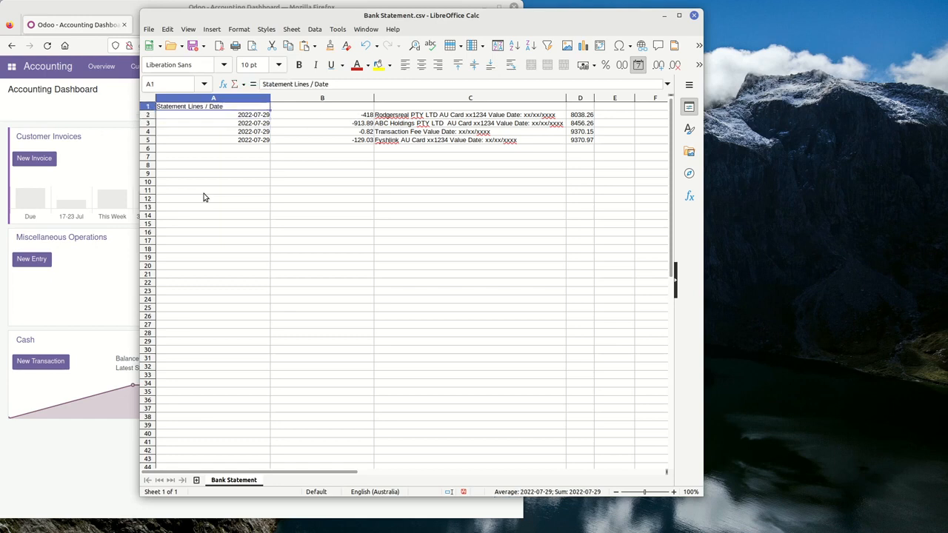
# Copy the A1 heading into B1 and change it to "Statement Lines / Amount"
pyautogui.hotkey('ctrl', 'c')
pyautogui.press('Right')
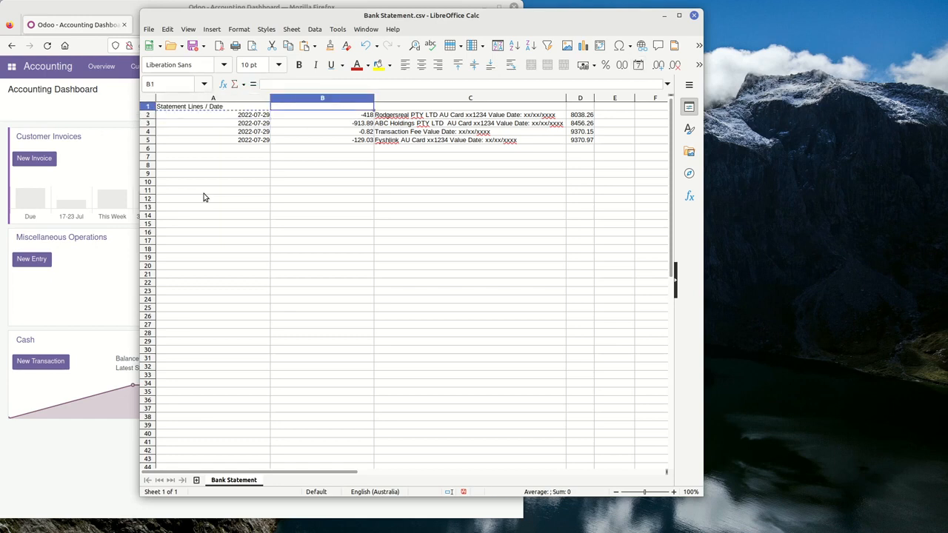
pyautogui.hotkey('ctrl', 'v')
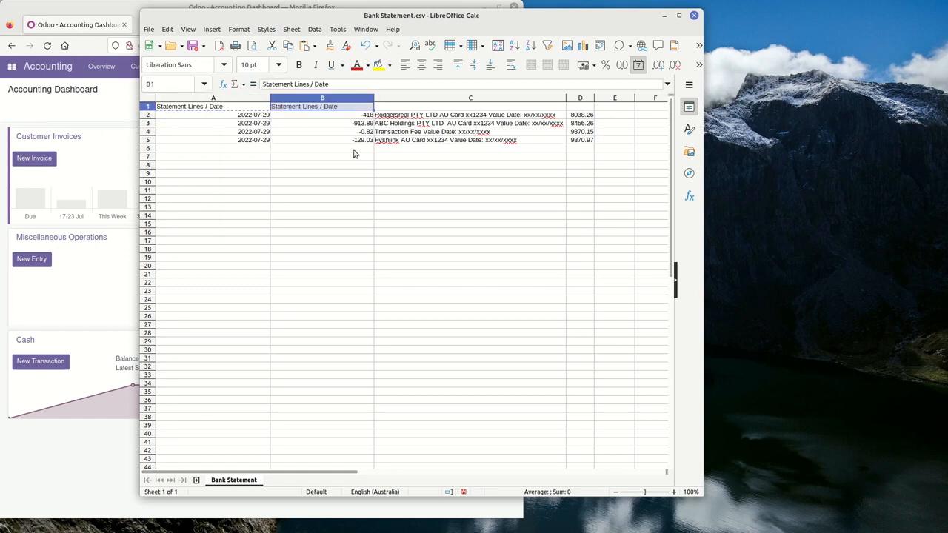
pyautogui.doubleClick(322, 84)
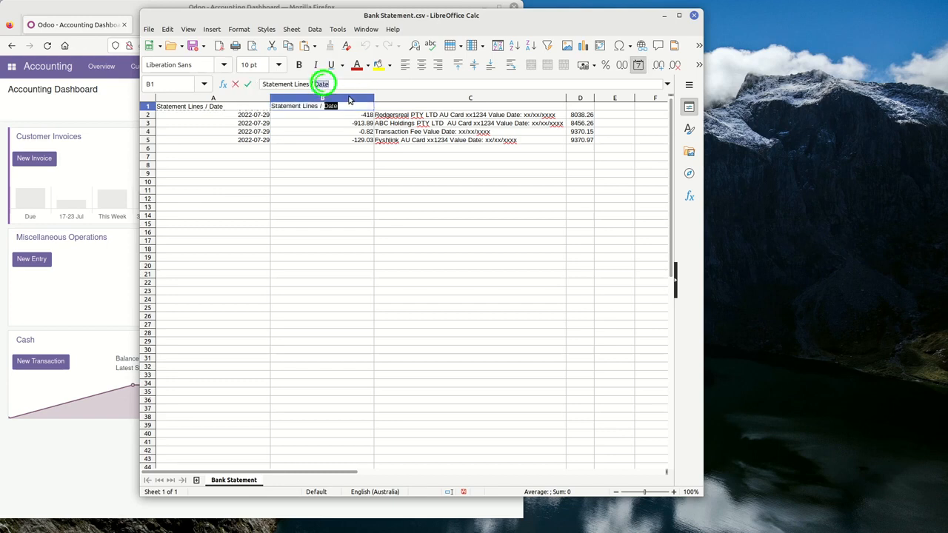
pyautogui.write('Amount')
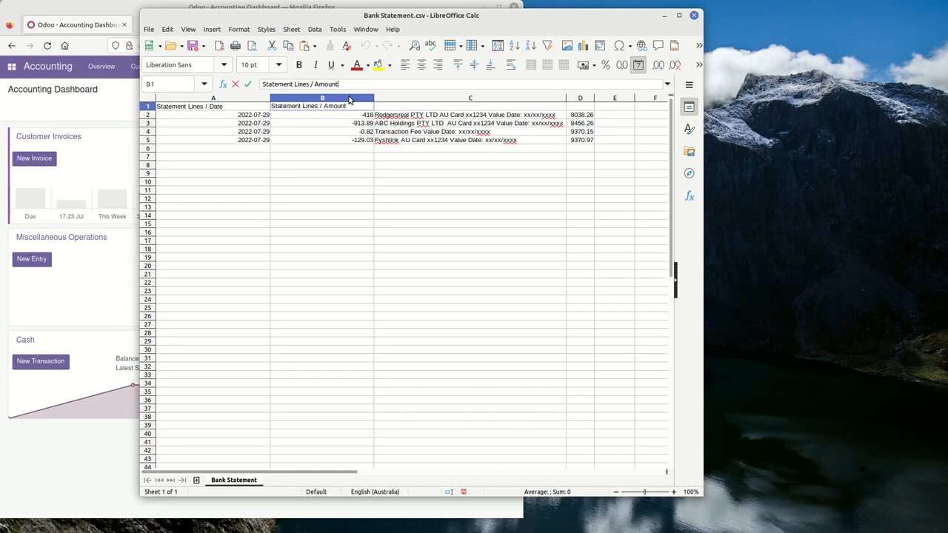
pyautogui.press('Tab')
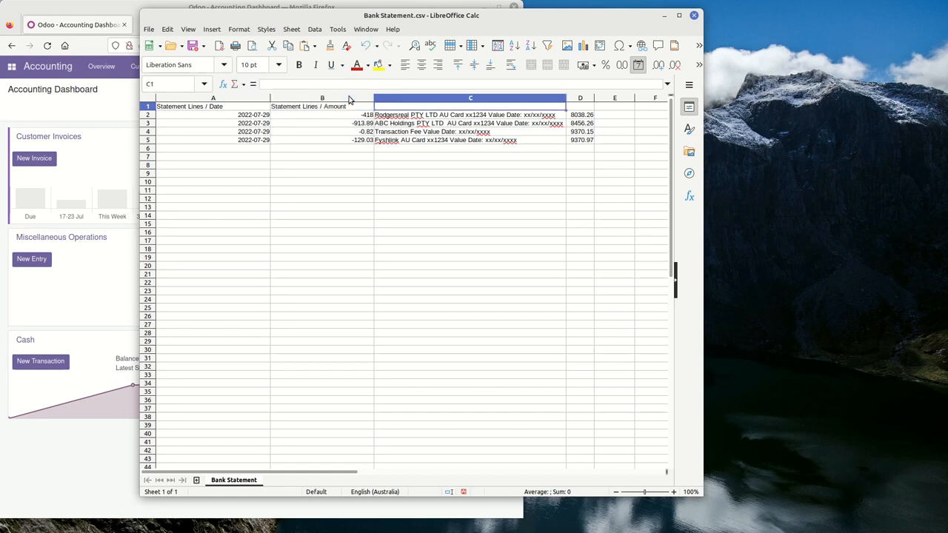
# Paste the copied heading into C1 and change it to "Statement Lines / Label"
pyautogui.hotkey('ctrl', 'v')
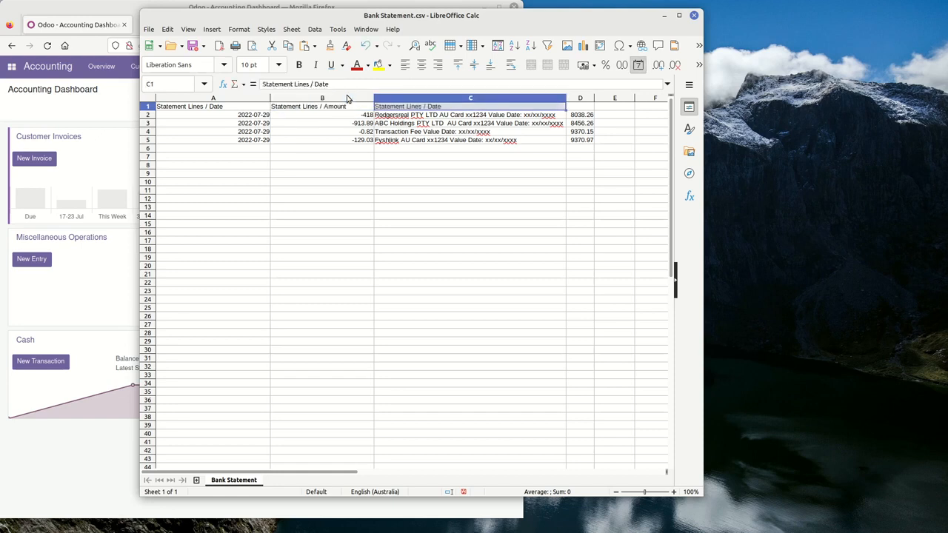
pyautogui.doubleClick(321, 83)
pyautogui.write('Label')
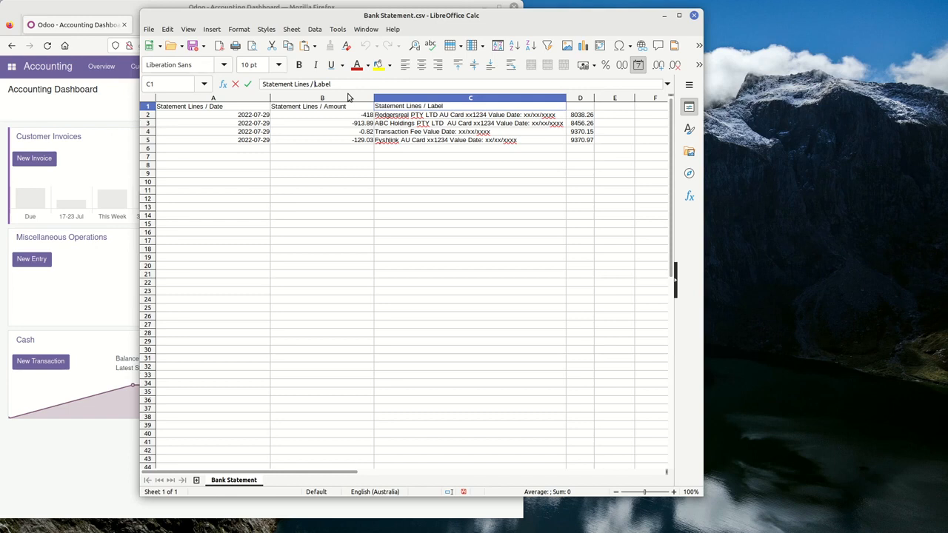
pyautogui.press('Return')
pyautogui.hotkey('ctrl', 'Home')
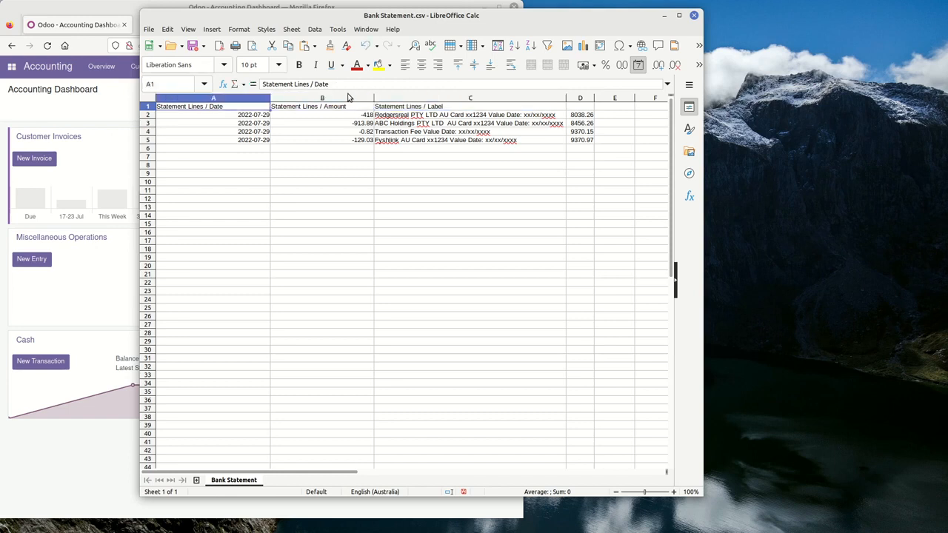
# Enter the heading "Bal" in cell D1 above the running balances
pyautogui.press('Right')
pyautogui.press('Right')
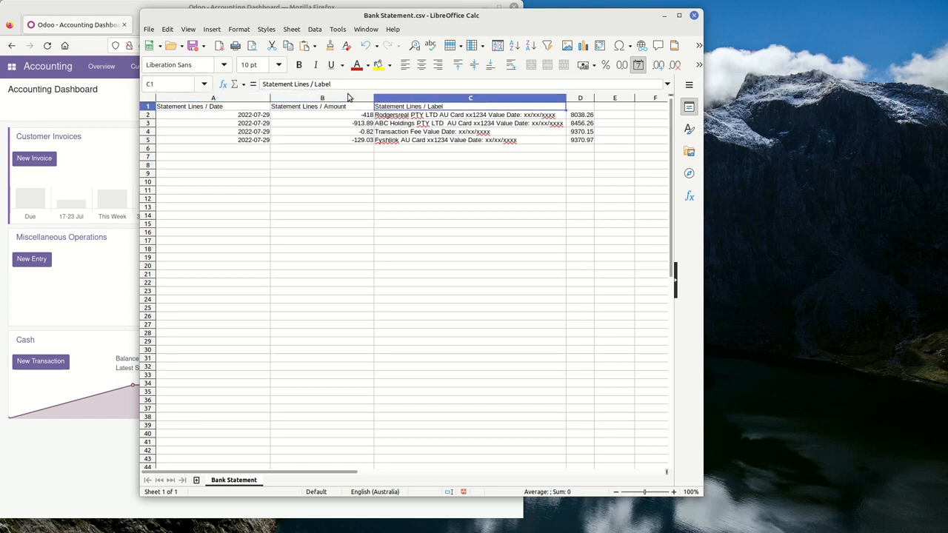
pyautogui.hotkey('ctrl', 'Home')
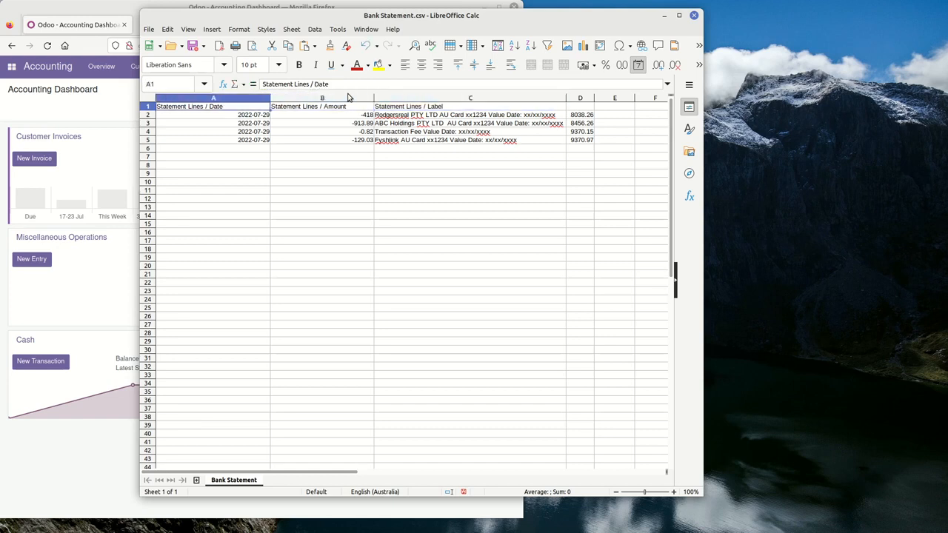
pyautogui.press('Right')
pyautogui.press('Right')
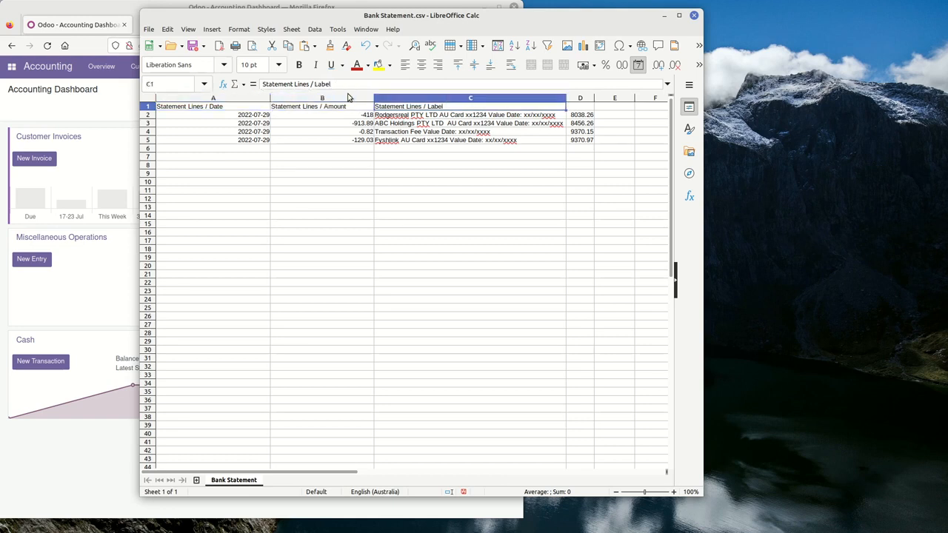
pyautogui.press('Right')
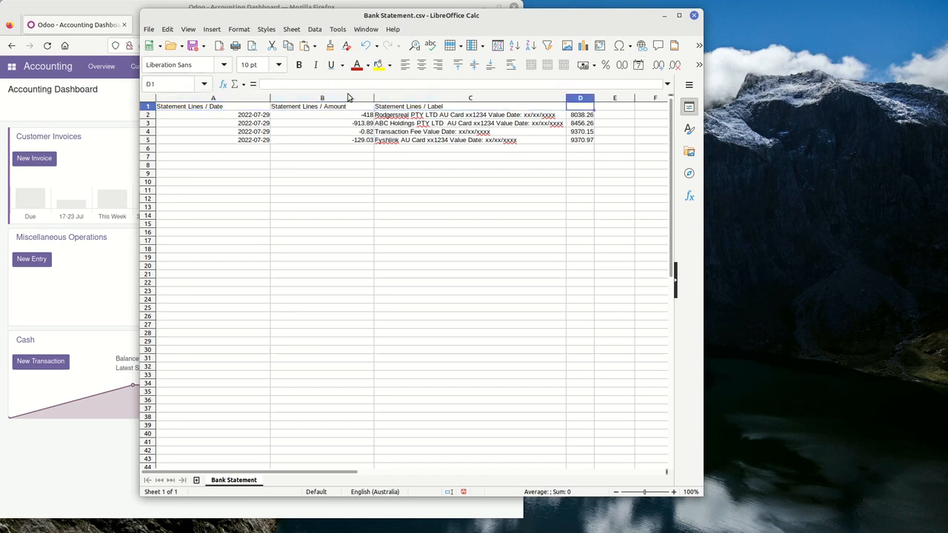
pyautogui.write('Bal')
pyautogui.press('Return')
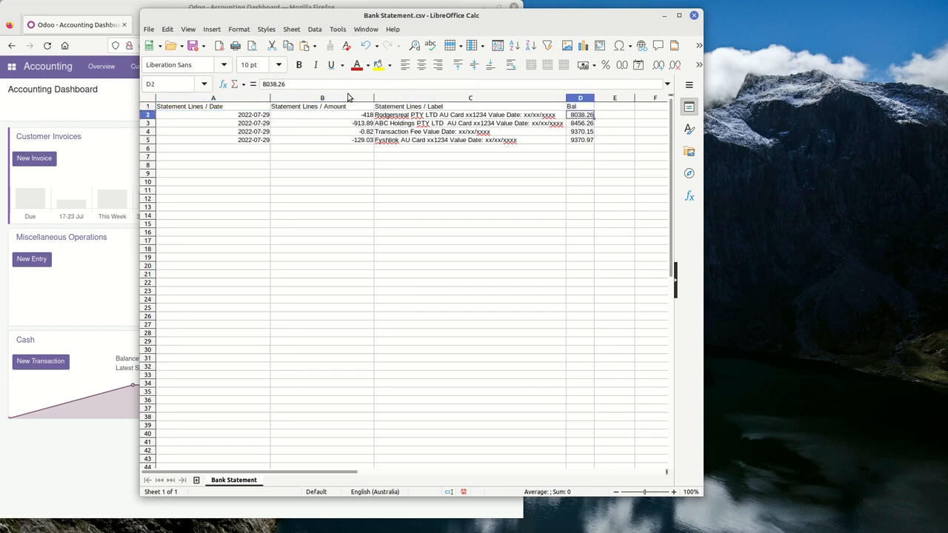
# Review the balance values in column D and the headings across row 1
pyautogui.press('Down')
pyautogui.press('Down')
pyautogui.press('Down')
pyautogui.press('Down')
pyautogui.press('Up')
pyautogui.press('Up')
pyautogui.press('Up')
pyautogui.press('Up')
pyautogui.press('Up')
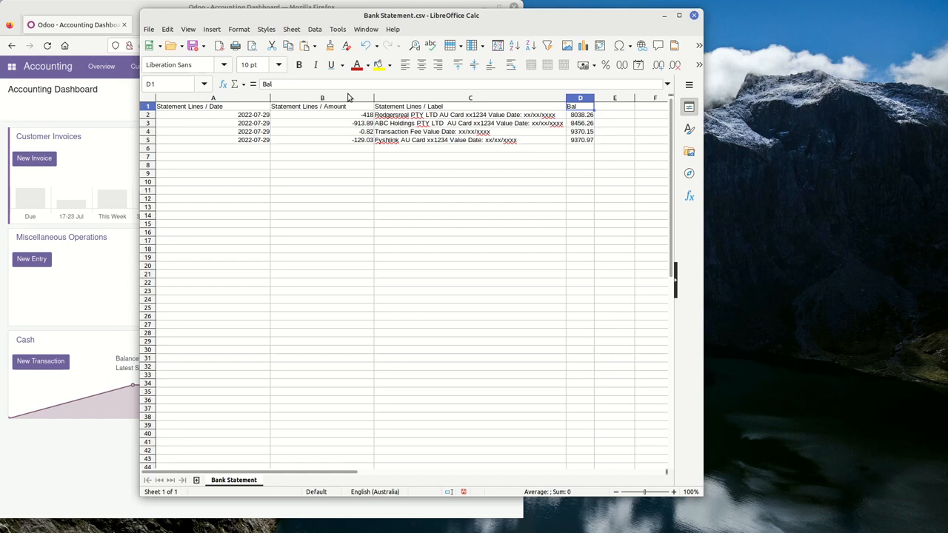
pyautogui.press('Left')
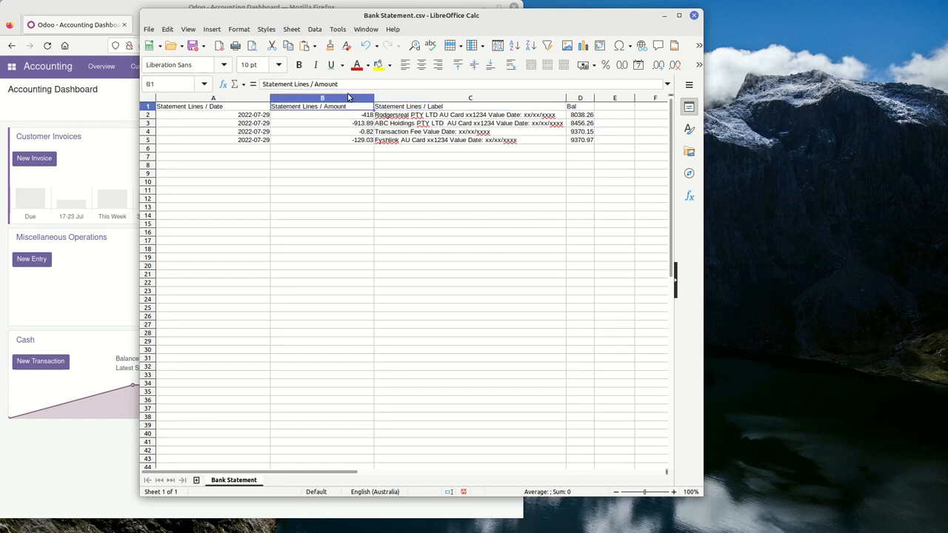
pyautogui.press('Left')
pyautogui.press('Left')
pyautogui.press('Right')
pyautogui.press('Right')
pyautogui.press('Right')
pyautogui.press('Down')
pyautogui.press('Down')
pyautogui.press('Down')
pyautogui.press('Down')
pyautogui.press('Down')
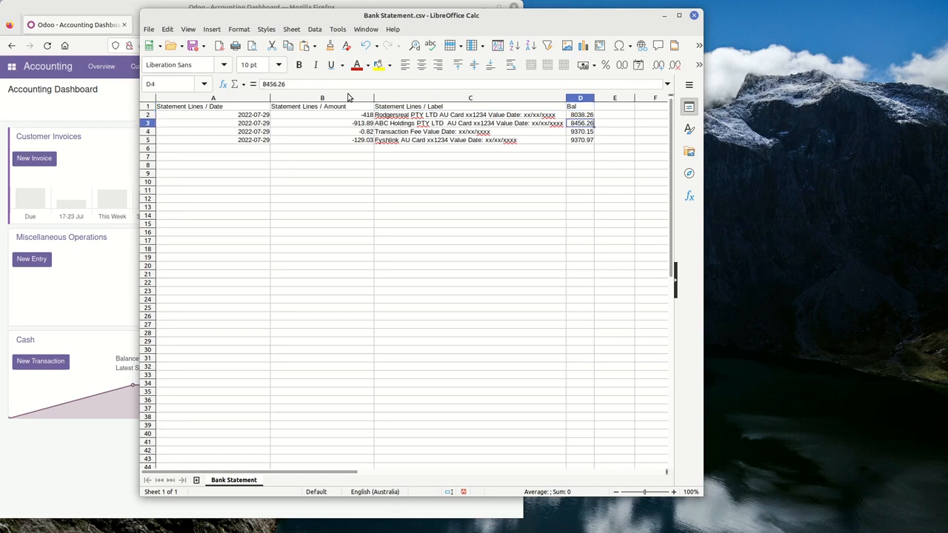
pyautogui.press('Up')
pyautogui.press('Up')
pyautogui.press('Up')
pyautogui.press('Up')
pyautogui.press('Up')
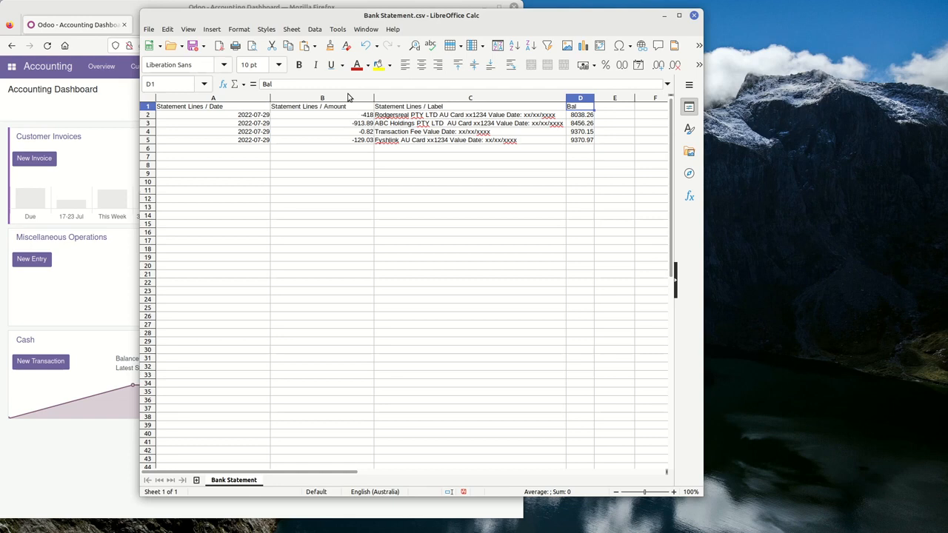
pyautogui.press('Left')
pyautogui.press('Left')
pyautogui.press('Left')
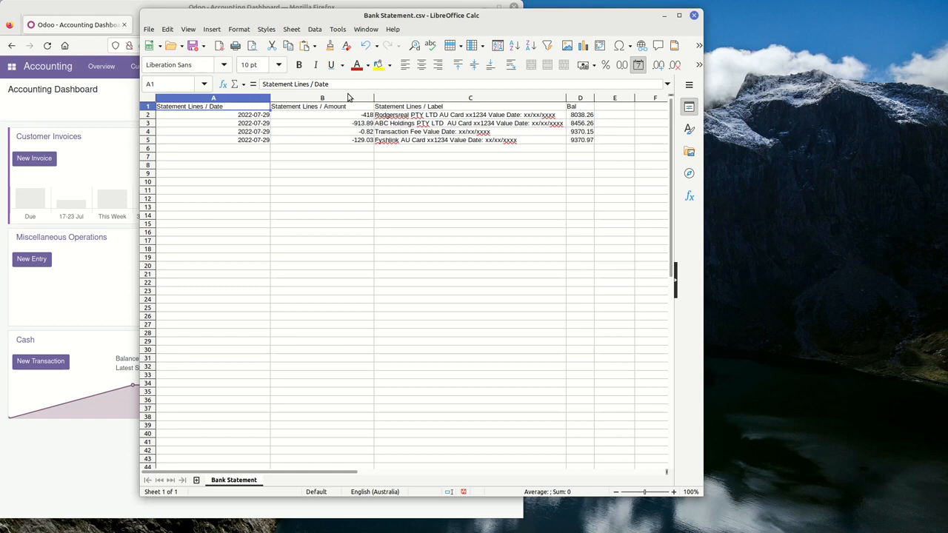
# Save the sheet as a CSV file named "Bank Statement With Headers" and close the spreadsheet
pyautogui.click(149, 29)
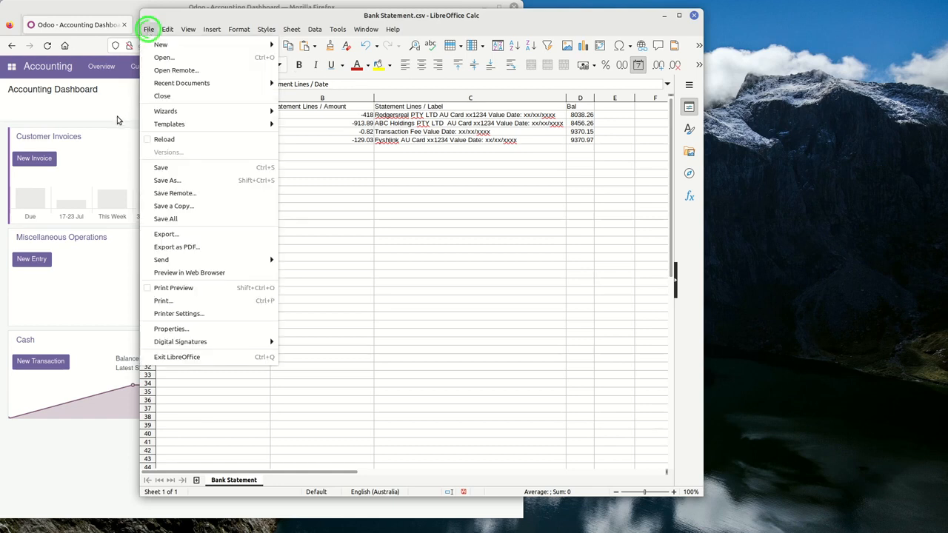
pyautogui.click(190, 182)
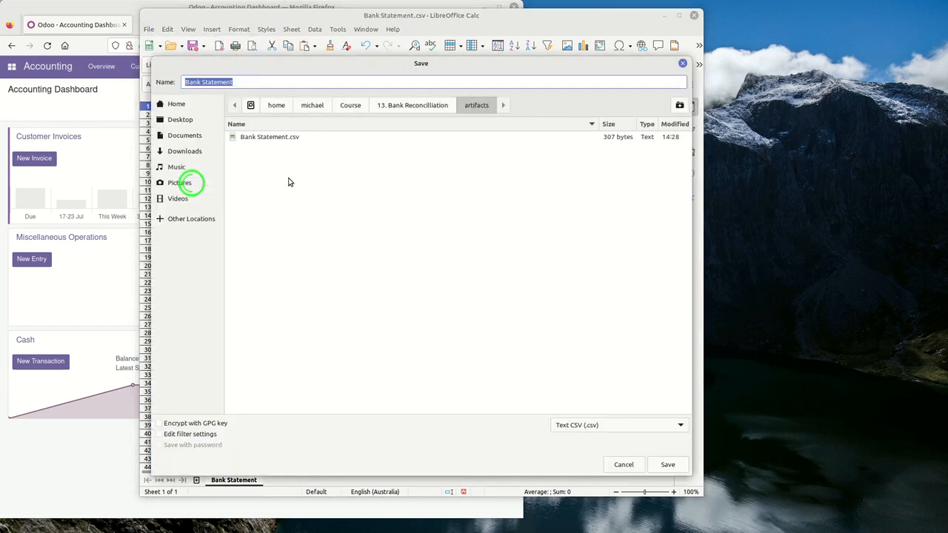
pyautogui.click(246, 78)
pyautogui.click(257, 82)
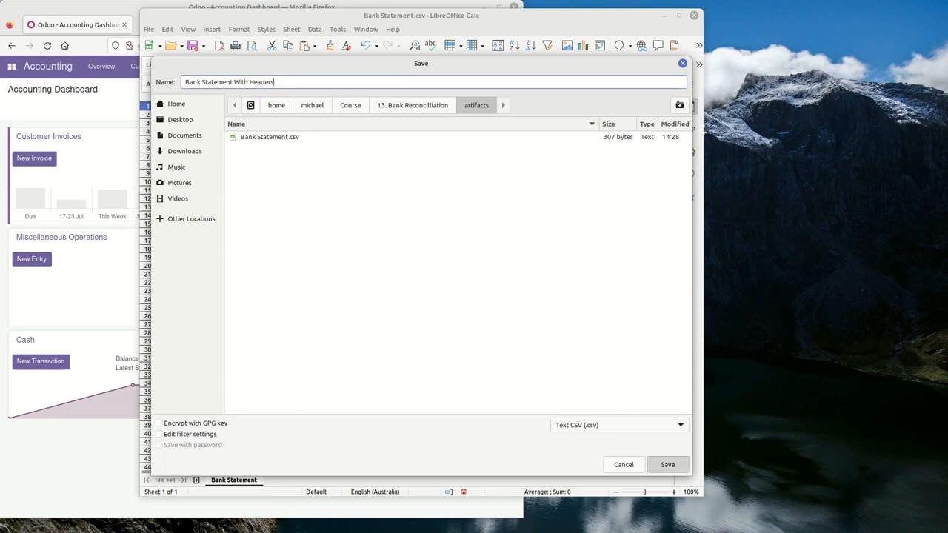
pyautogui.click(667, 464)
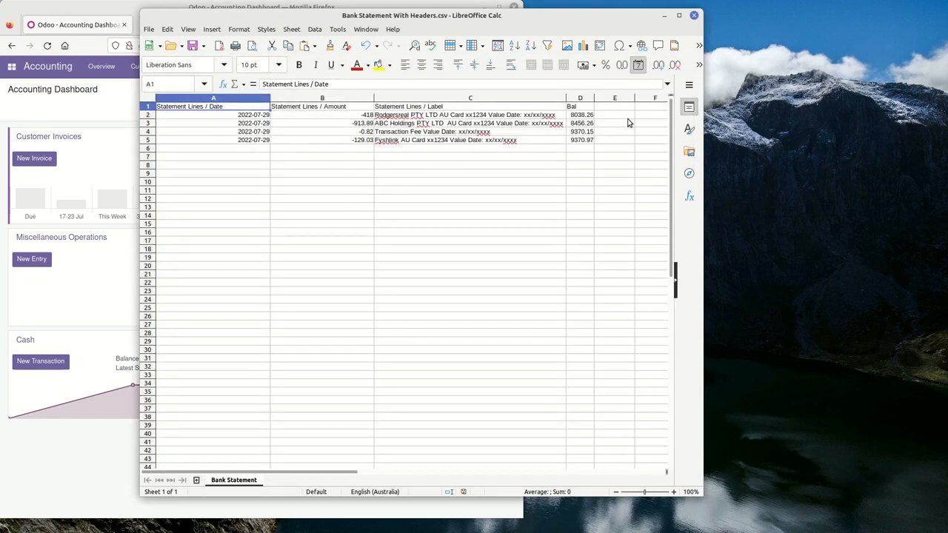
pyautogui.click(694, 16)
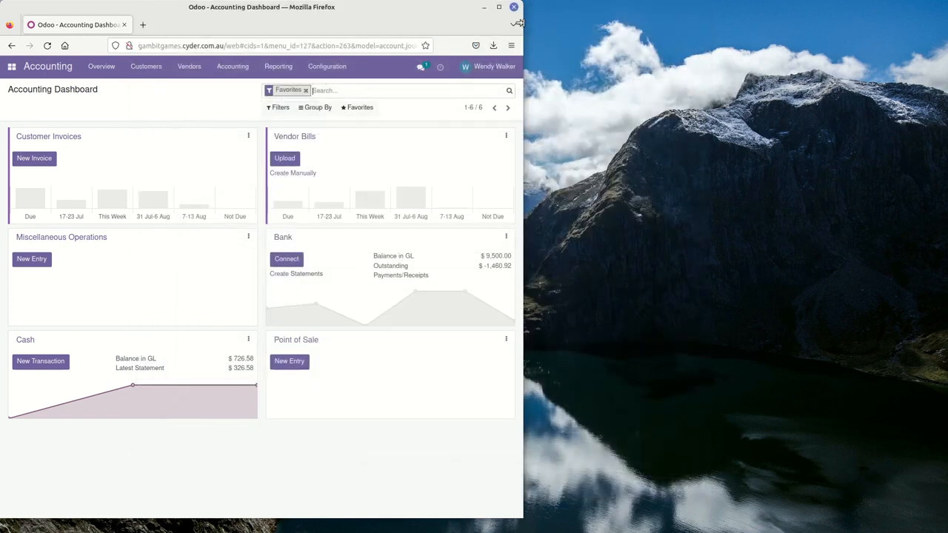
# Widen the Odoo browser window and open the list of statements for the Bank journal
pyautogui.moveTo(523, 6); pyautogui.dragTo(940, 7)
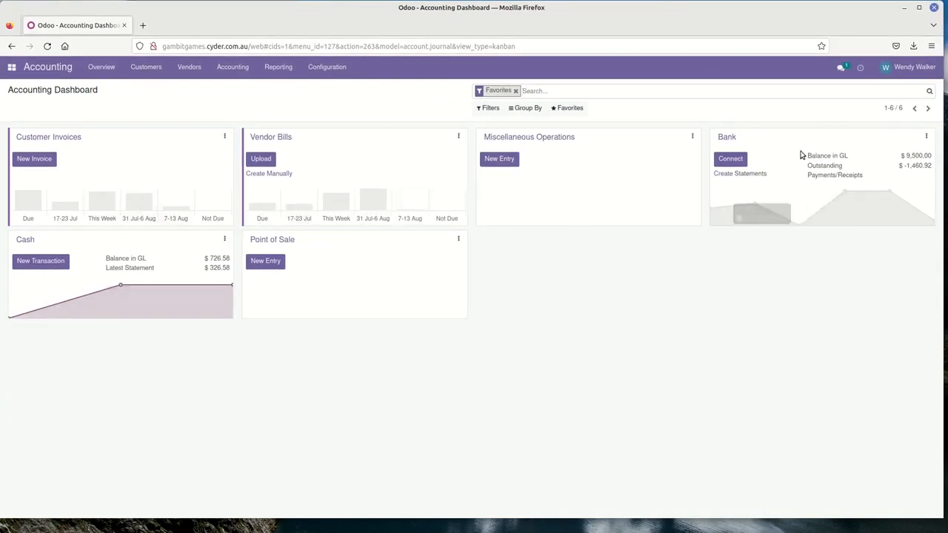
pyautogui.click(926, 137)
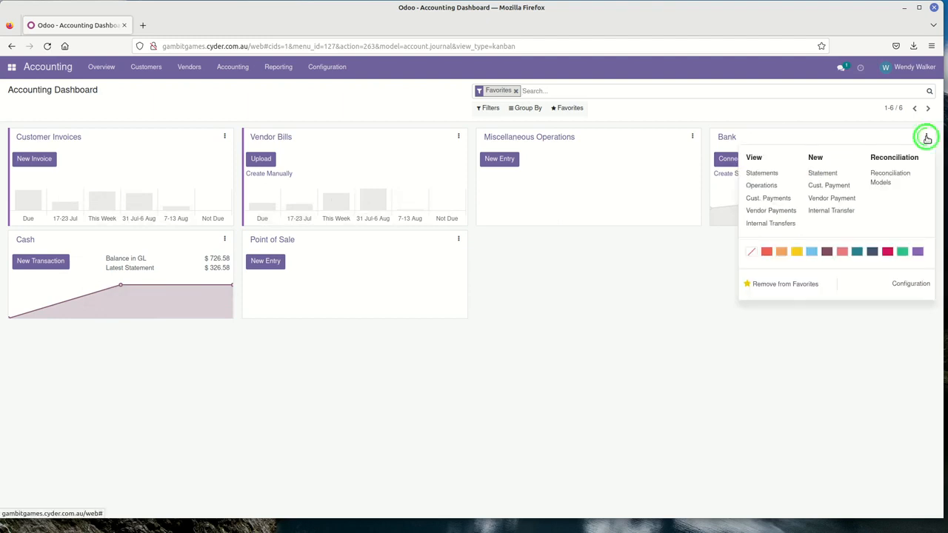
pyautogui.click(758, 175)
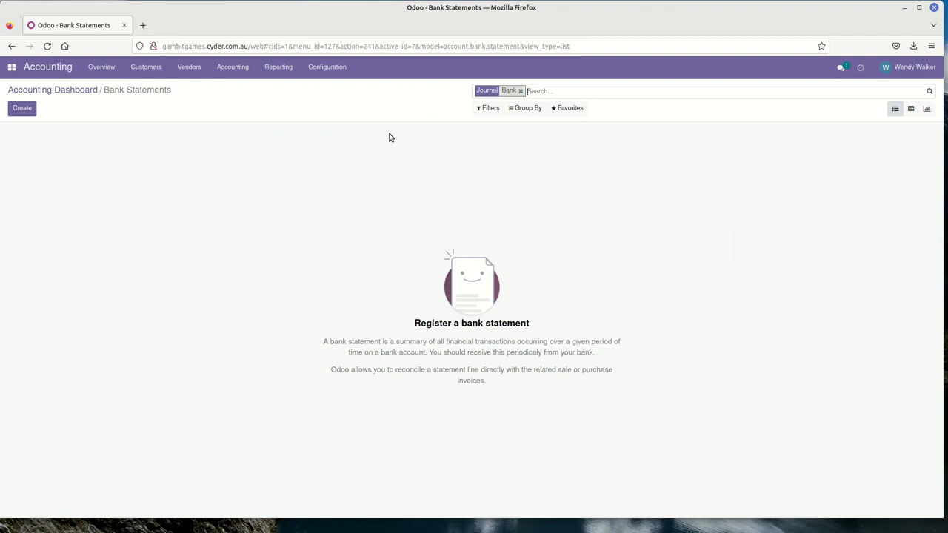
# Start a record import for bank statements and upload Bank Statement With Headers.csv
pyautogui.click(568, 111)
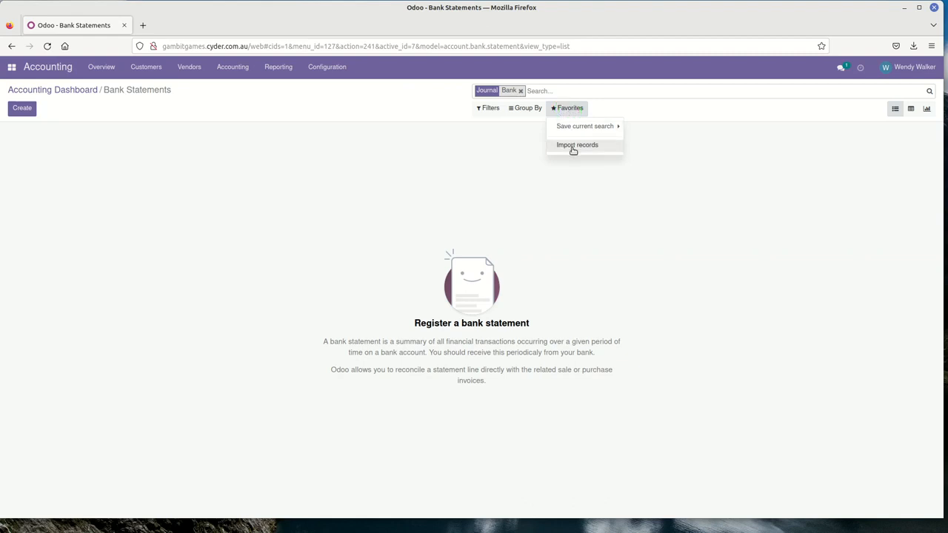
pyautogui.click(571, 146)
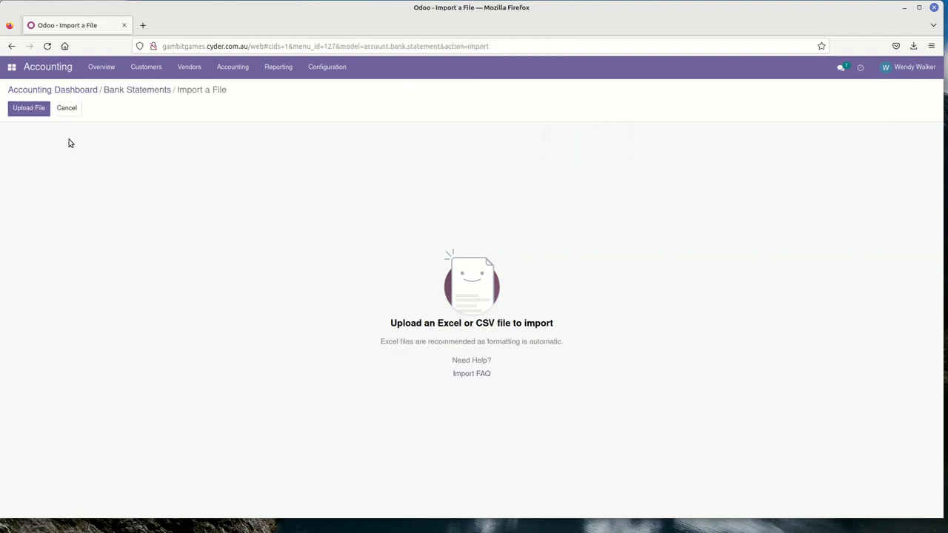
pyautogui.click(29, 109)
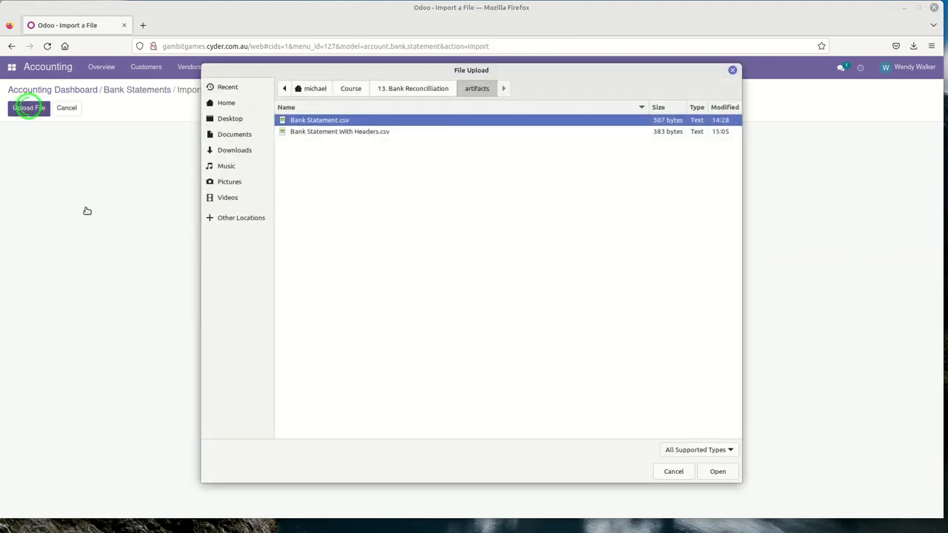
pyautogui.click(348, 132)
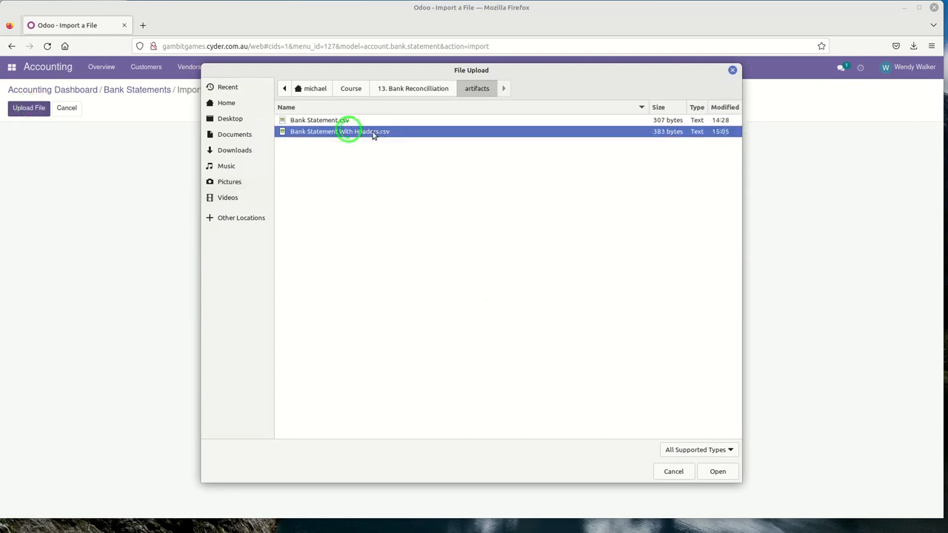
pyautogui.click(717, 471)
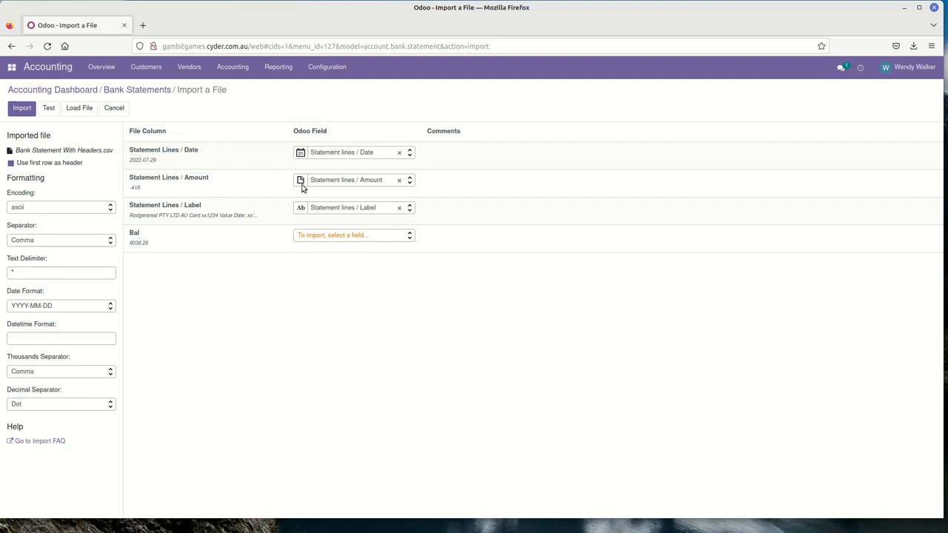
# Check the column mapping, choosing Statement lines / Label as the Odoo field for the Statement Lines / Label column
pyautogui.moveTo(217, 218)
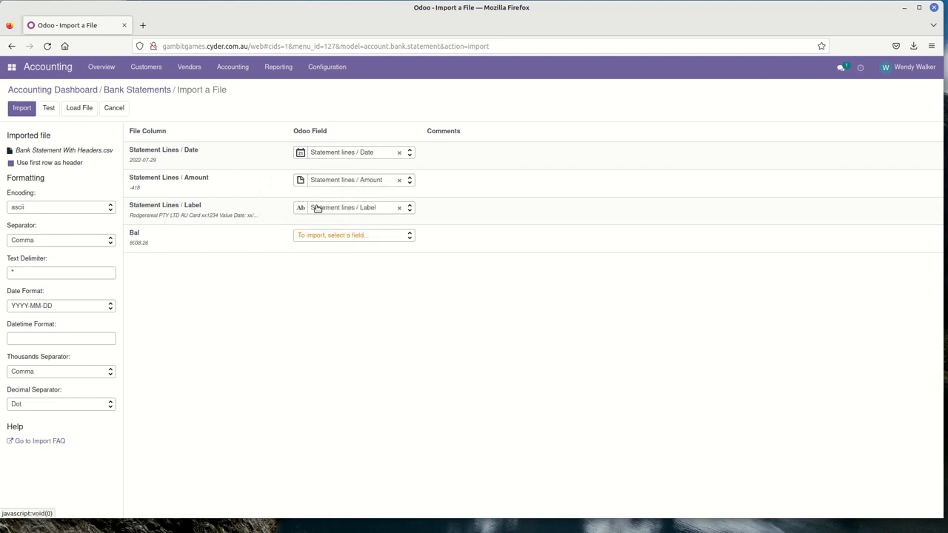
pyautogui.click(385, 210)
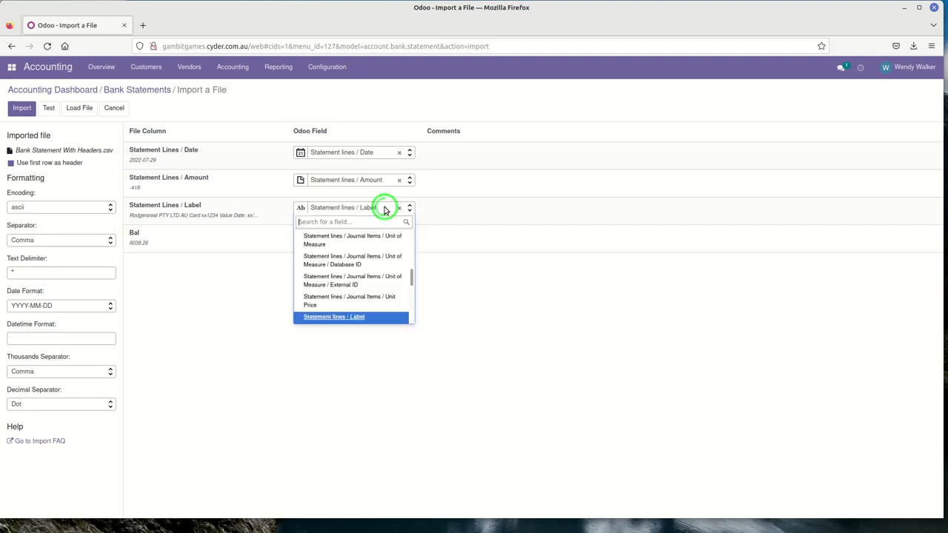
pyautogui.click(351, 318)
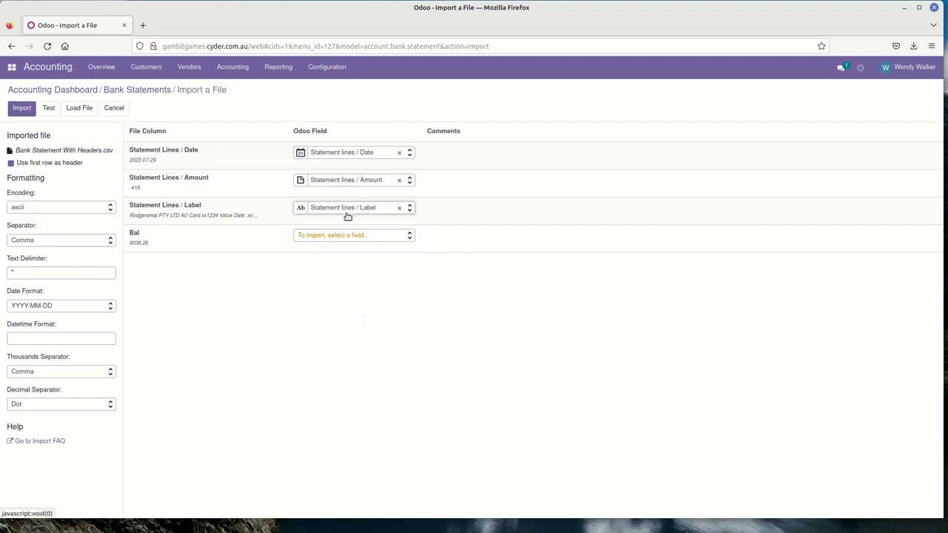
pyautogui.moveTo(217, 247)
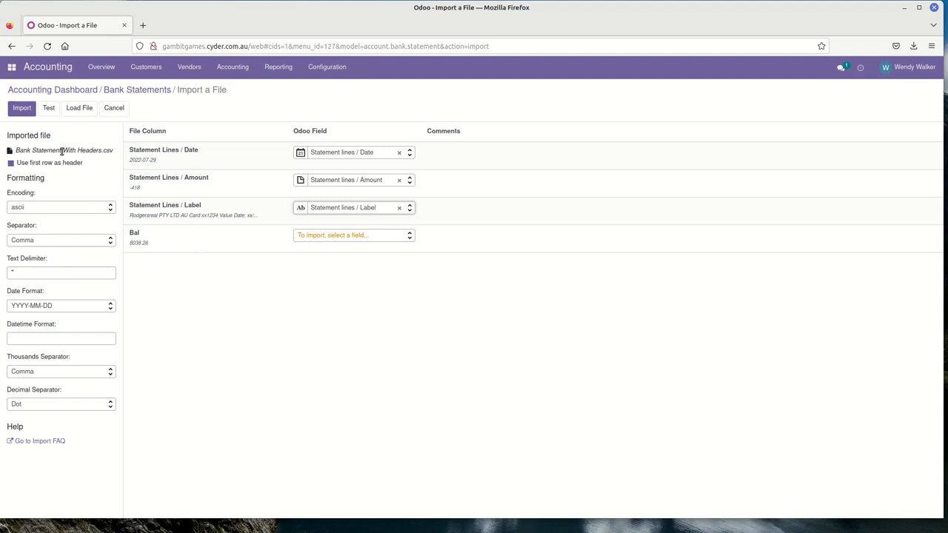
# Test the bank statement import and import the file, leaving the Bal column unmapped
pyautogui.click(48, 110)
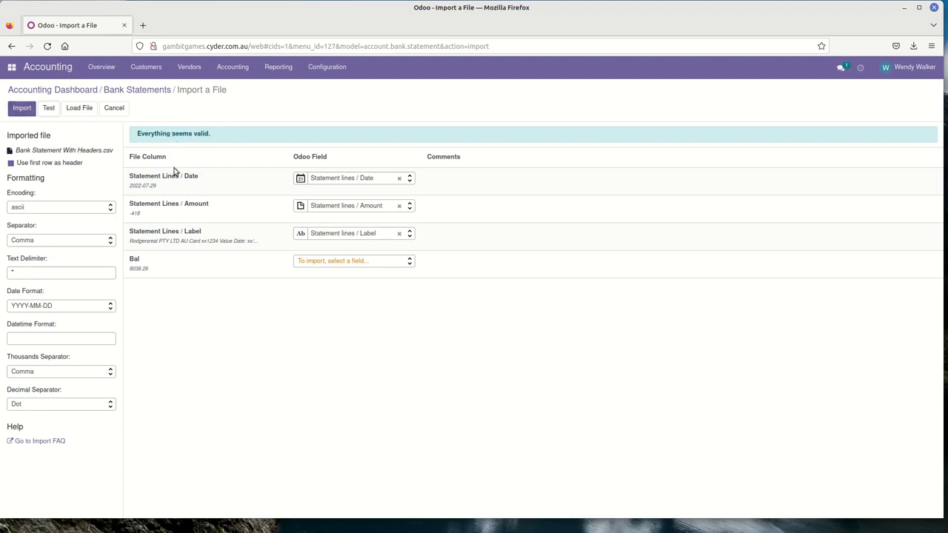
pyautogui.click(21, 109)
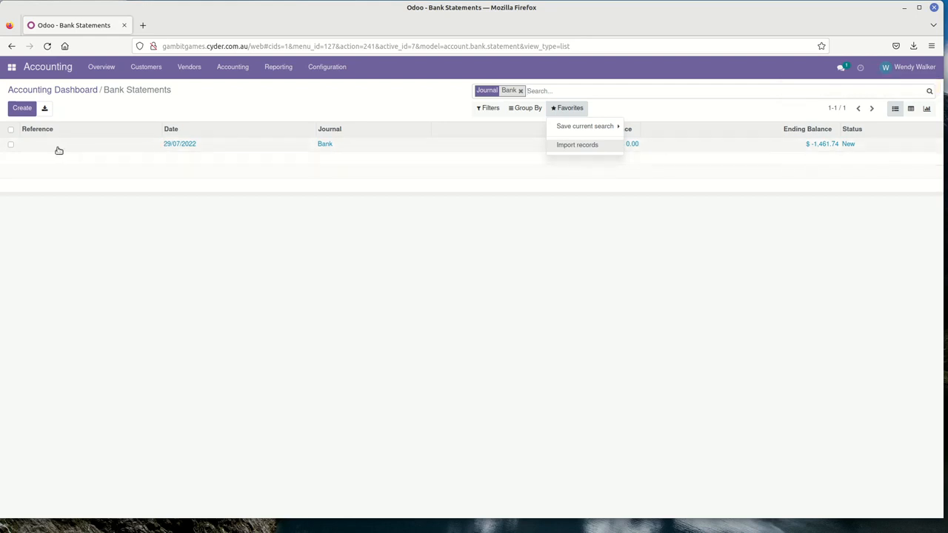
pyautogui.click(568, 107)
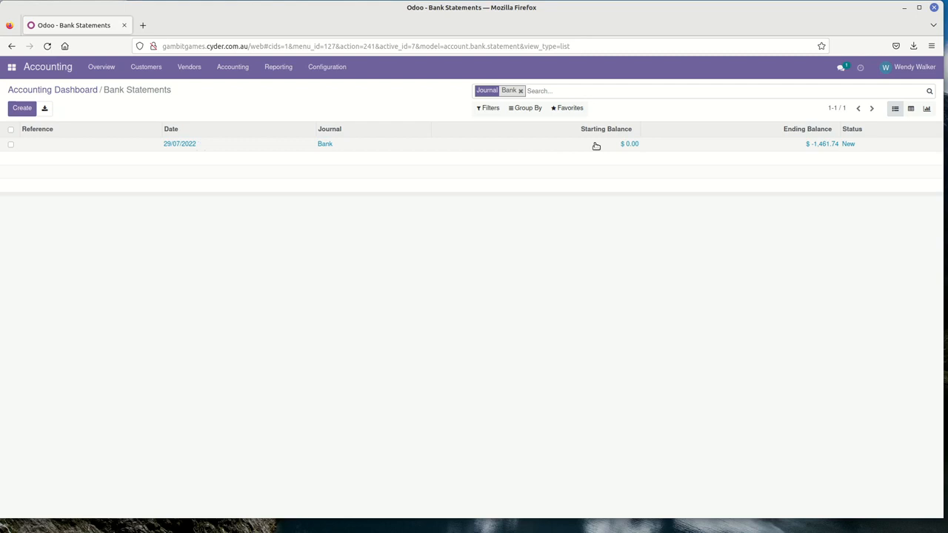
# Open the imported Bank statement dated 29/07/2022 for editing and set its starting balance to $9500
pyautogui.click(171, 145)
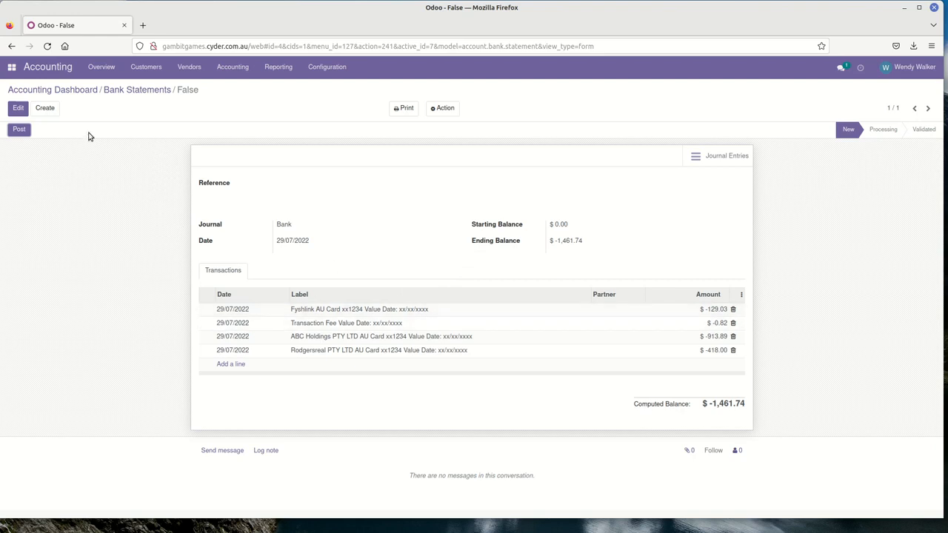
pyautogui.click(18, 108)
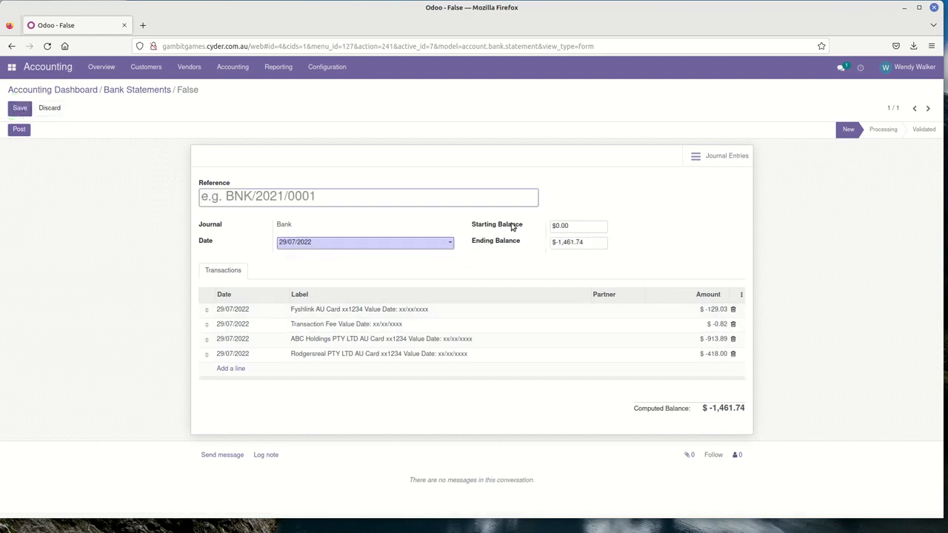
pyautogui.click(582, 224)
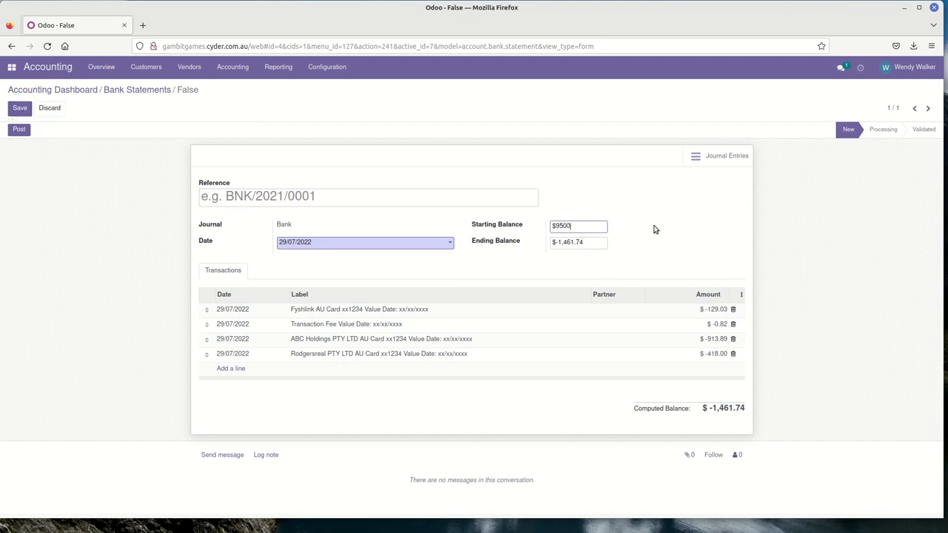
pyautogui.write('9500')
pyautogui.click(667, 247)
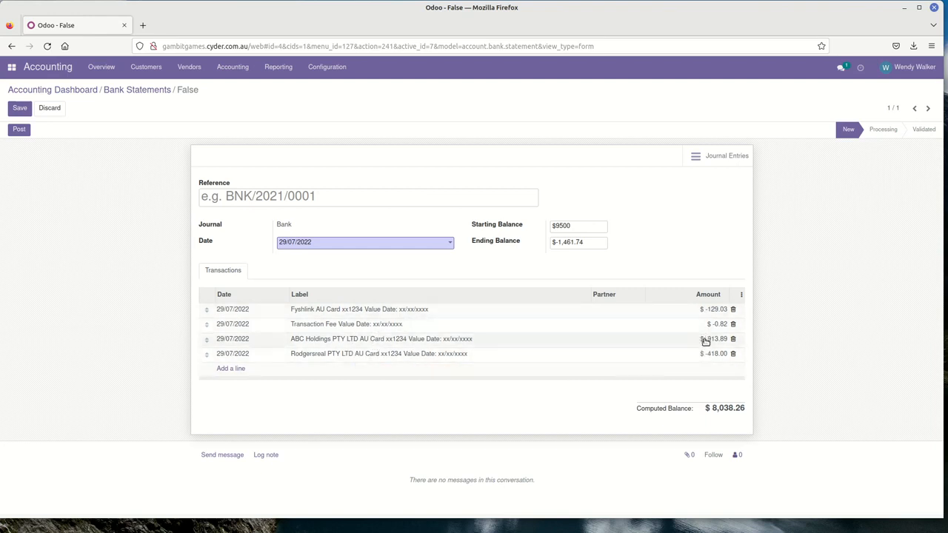
# Copy the computed balance of $8,038.26 into the statement's ending balance
pyautogui.moveTo(746, 408)
pyautogui.mouseDown()
pyautogui.moveTo(729, 408)
pyautogui.moveTo(745, 408)
pyautogui.mouseUp()
pyautogui.click(727, 408)
pyautogui.rightClick(745, 408)
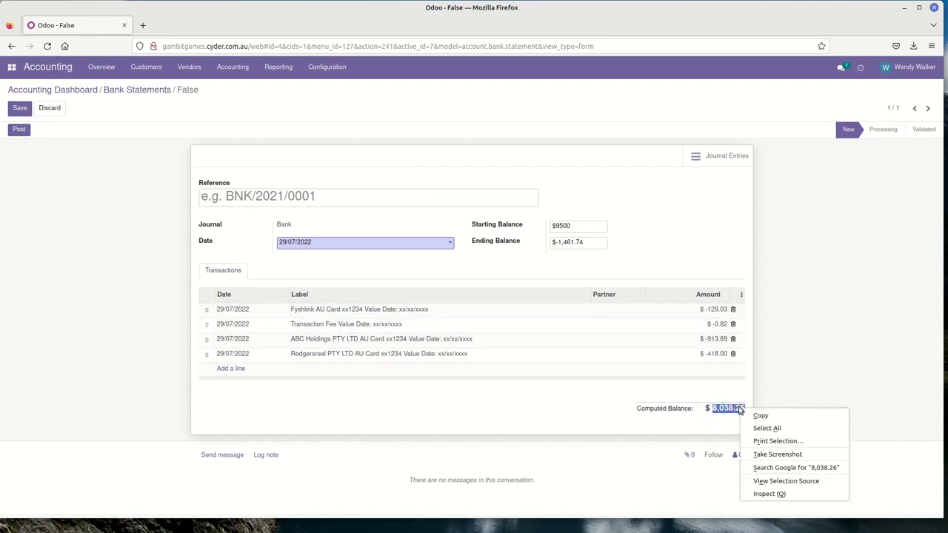
pyautogui.click(756, 416)
pyautogui.moveTo(588, 243); pyautogui.dragTo(548, 244)
pyautogui.rightClick(586, 244)
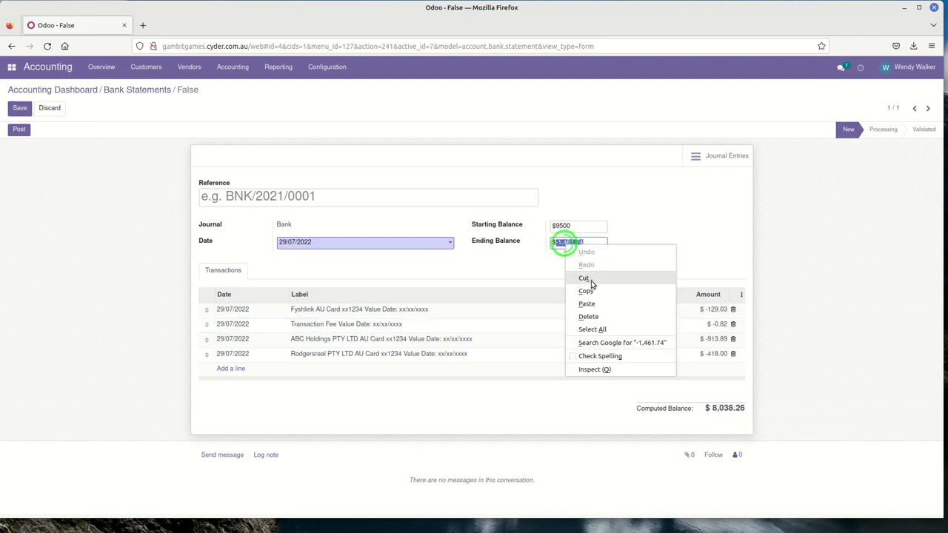
pyautogui.click(588, 303)
pyautogui.click(612, 262)
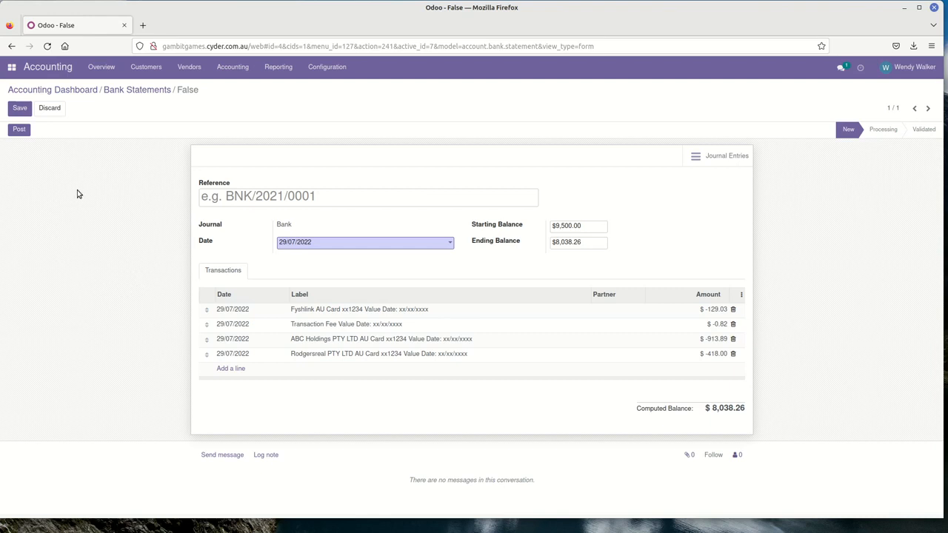
# Save the 29/07/2022 bank statement and post it
pyautogui.click(19, 108)
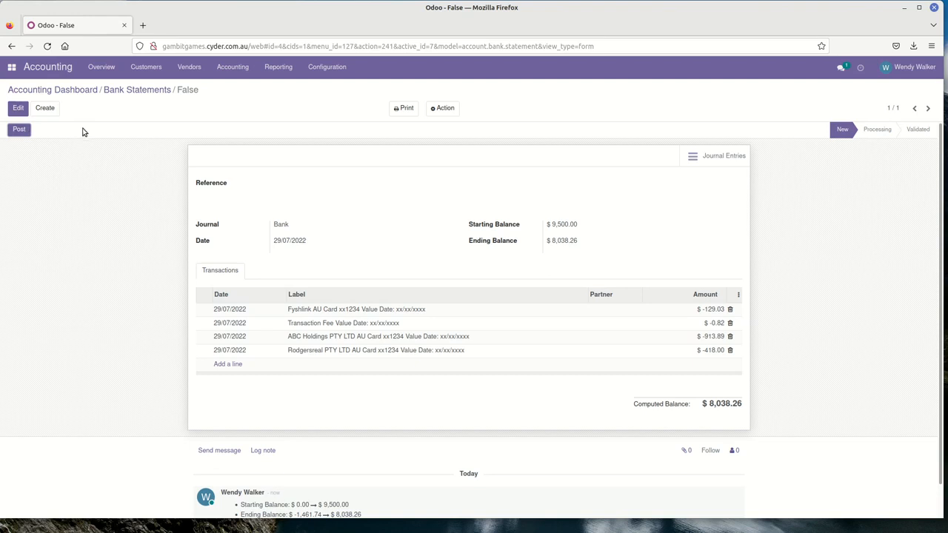
pyautogui.click(18, 130)
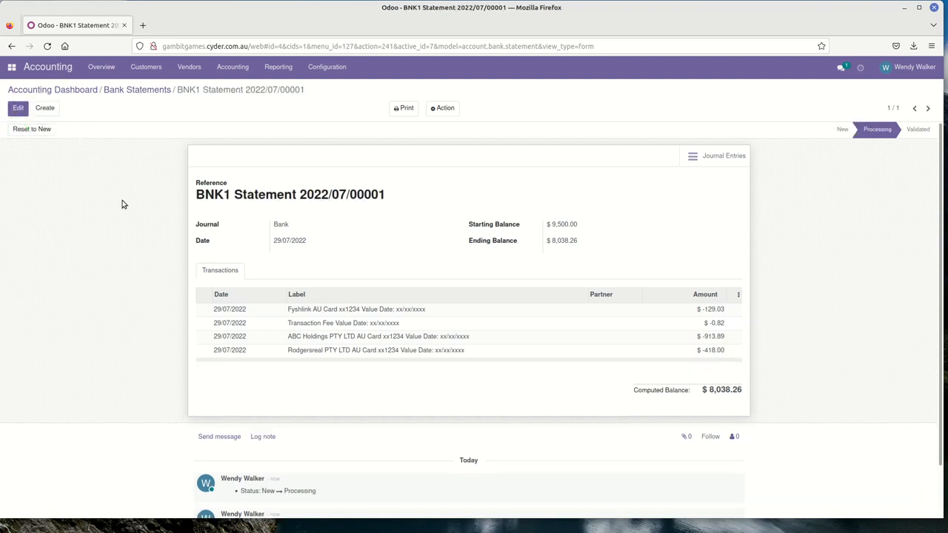
pyautogui.moveTo(873, 134)
# Open the Bank journal's reconciliation from the accounting dashboard and validate the $129.03 line against the Fyshlink vendor payment
pyautogui.click(60, 91)
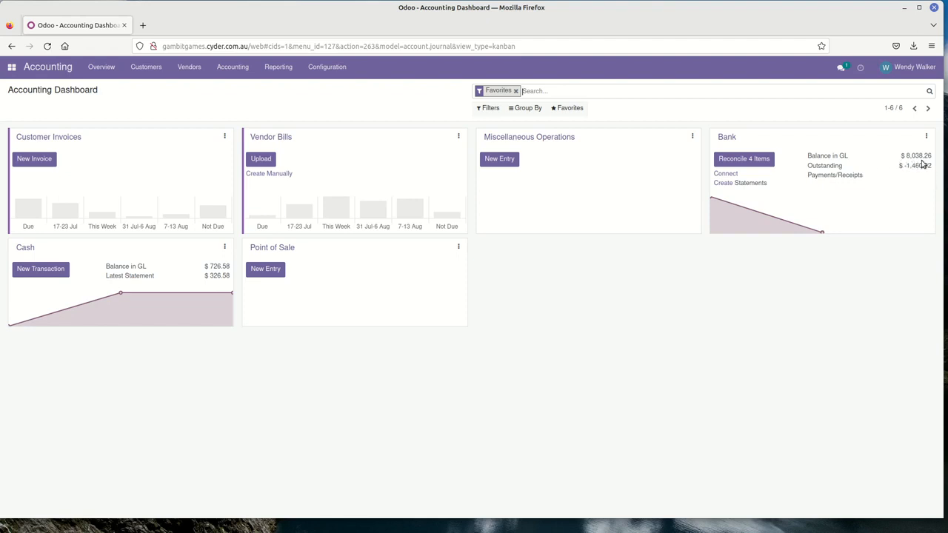
pyautogui.click(748, 160)
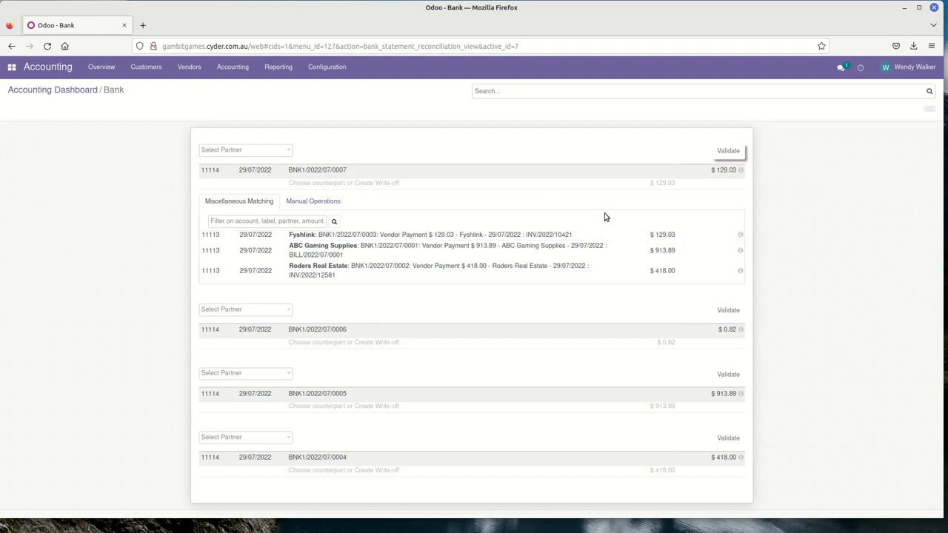
pyautogui.click(305, 235)
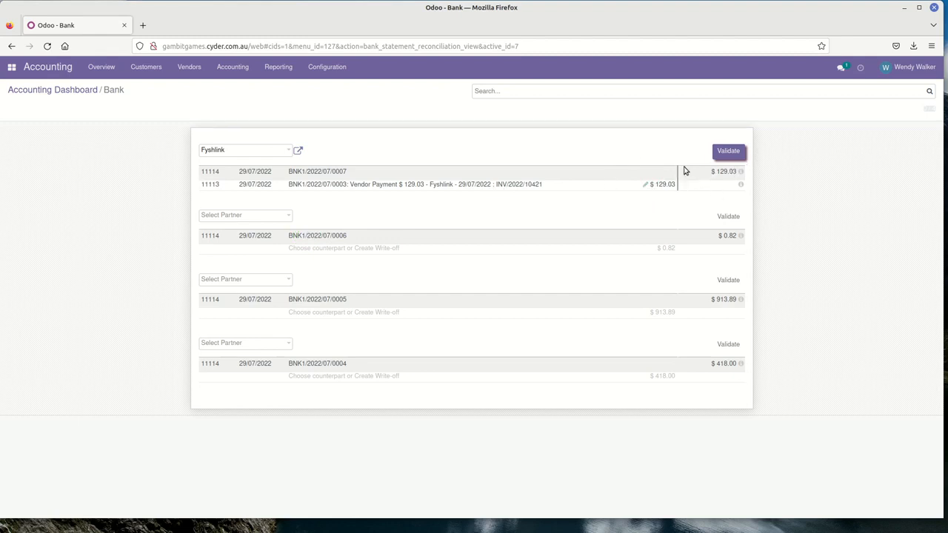
pyautogui.click(728, 151)
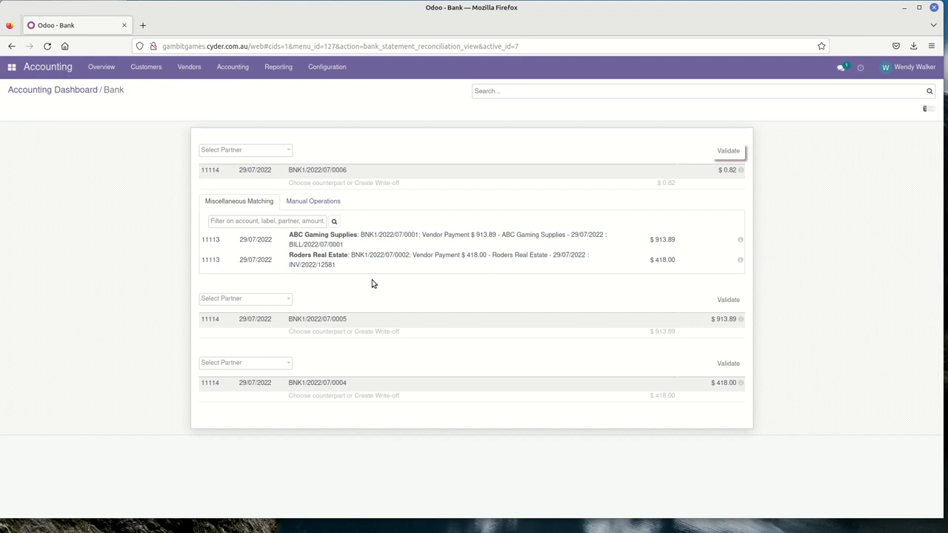
# Reconcile the $0.82 line manually to account 61810 Bank Fees, append "Bank Fees" to its label, and validate it
pyautogui.click(317, 203)
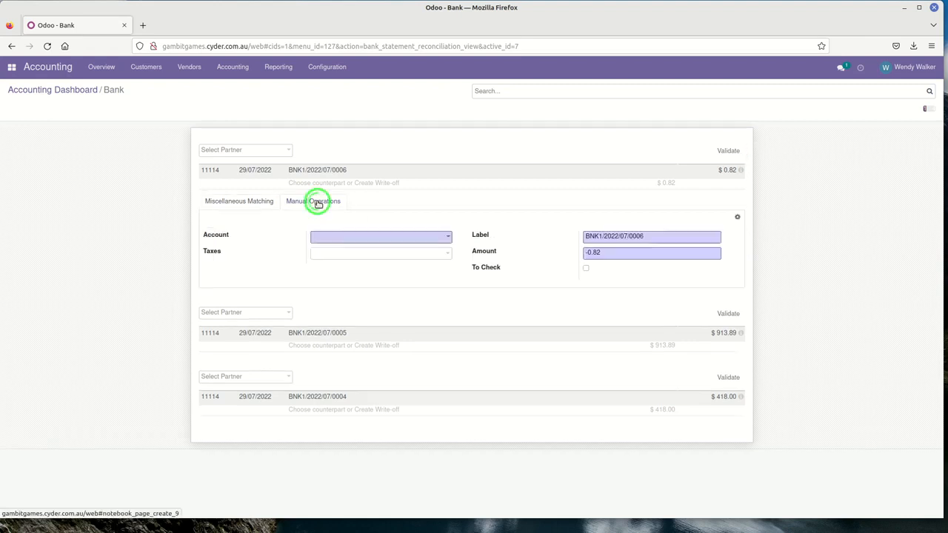
pyautogui.click(234, 202)
pyautogui.click(311, 204)
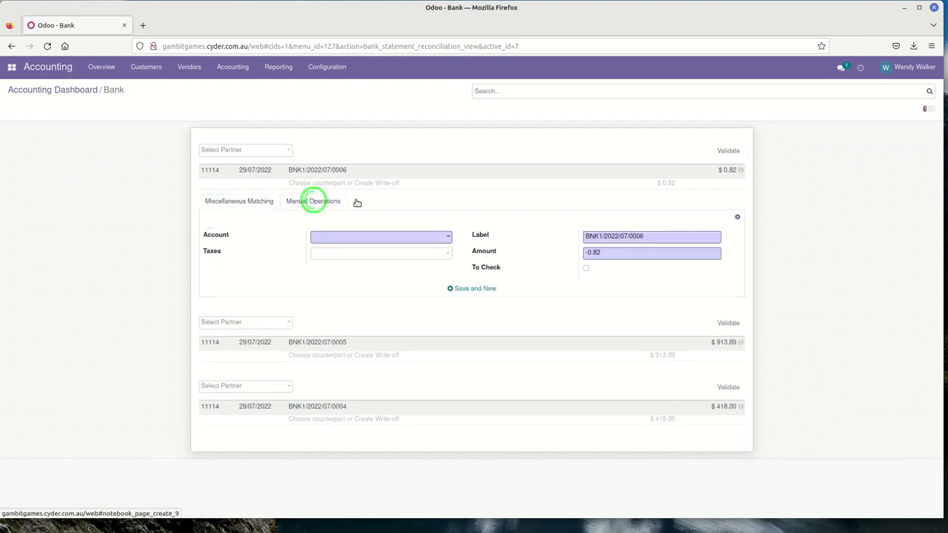
pyautogui.click(350, 238)
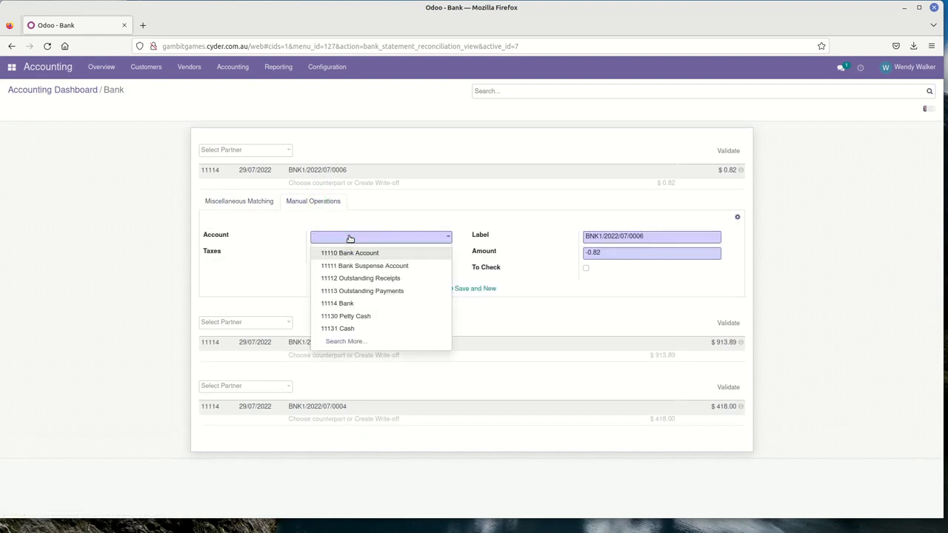
pyautogui.write('bank fee')
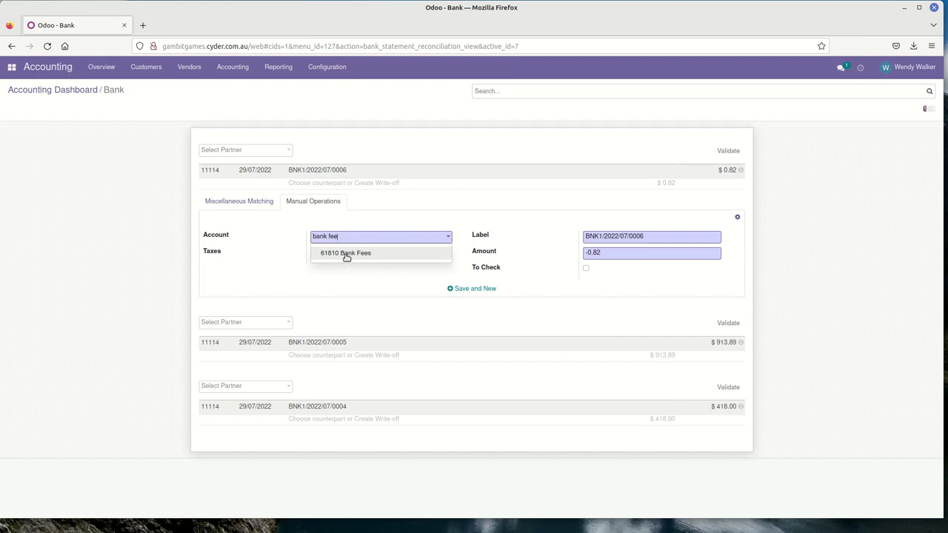
pyautogui.click(346, 254)
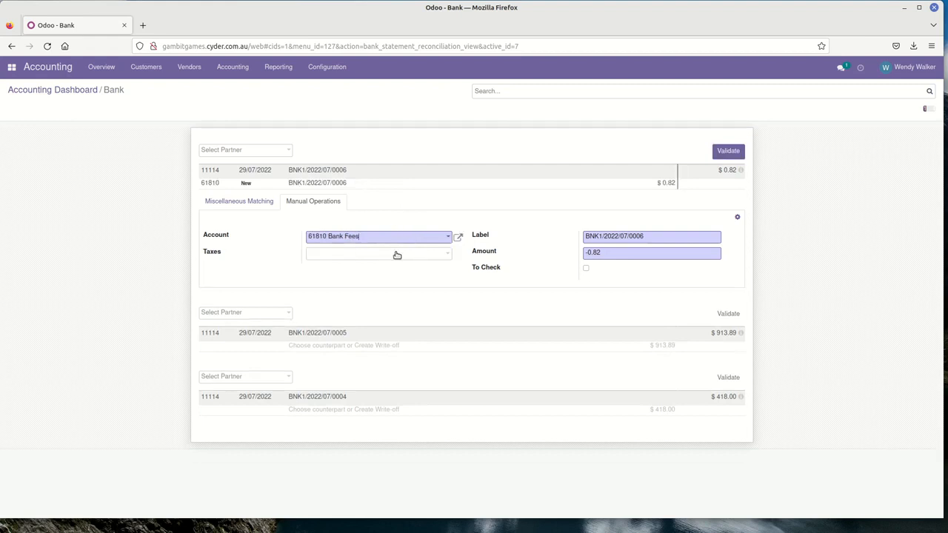
pyautogui.click(667, 236)
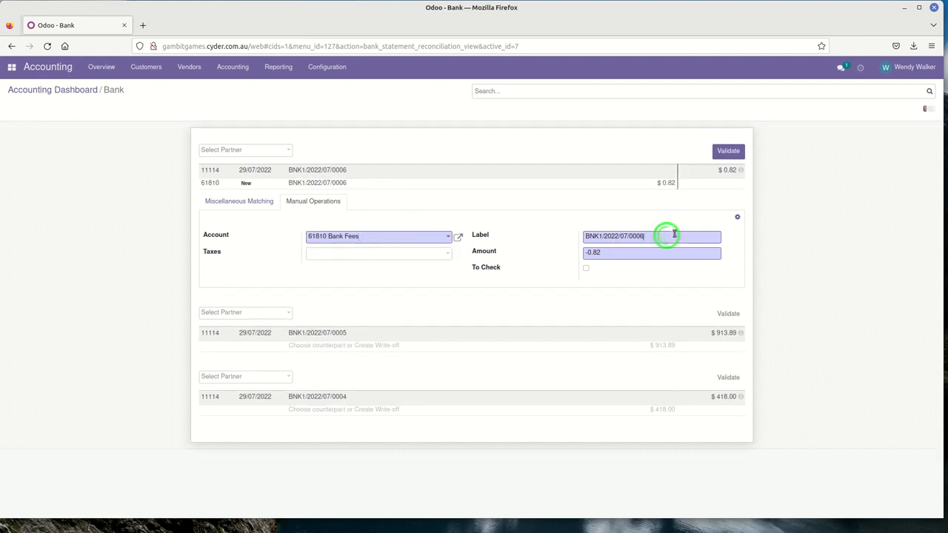
pyautogui.write('Bank Fees')
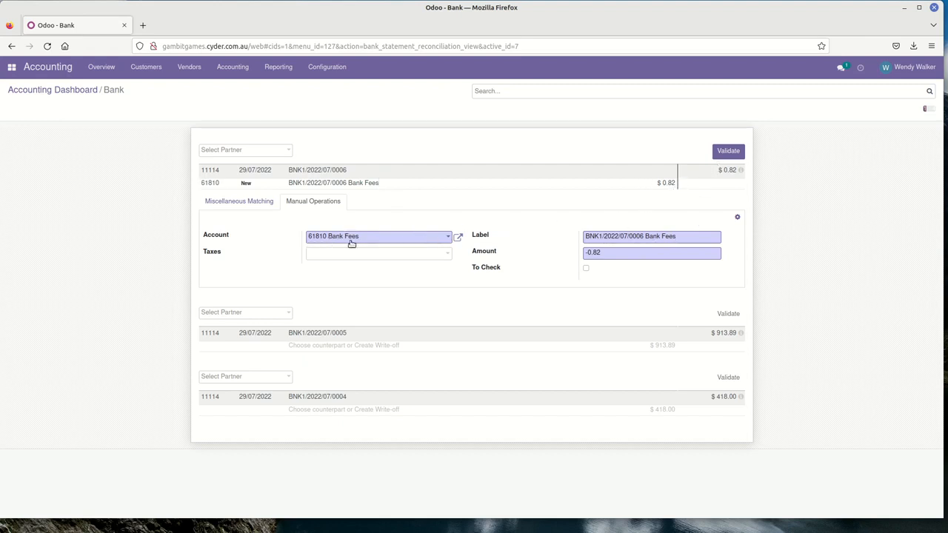
pyautogui.click(723, 152)
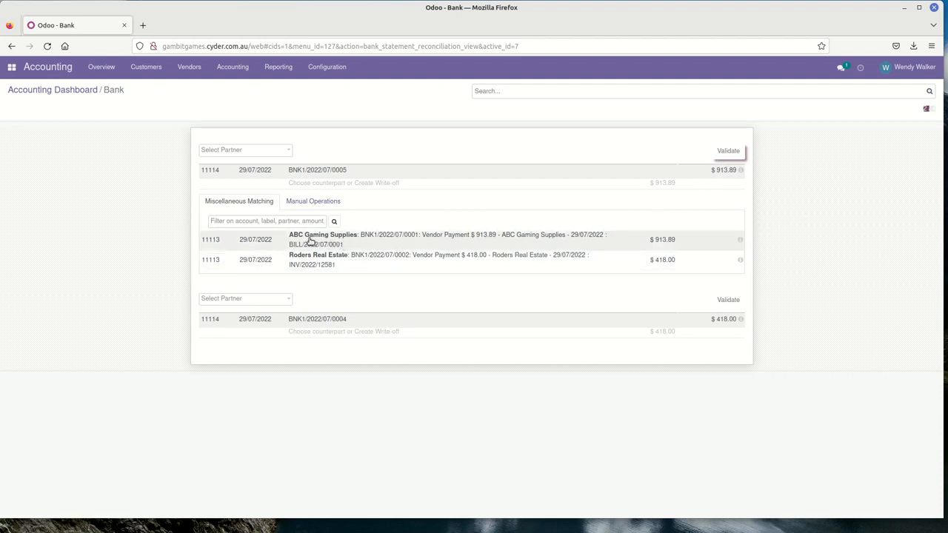
# Match the $913.89 line with the ABC Gaming Supplies payment and the $418.00 line with the Roders Real Estate payment, validating both
pyautogui.click(352, 239)
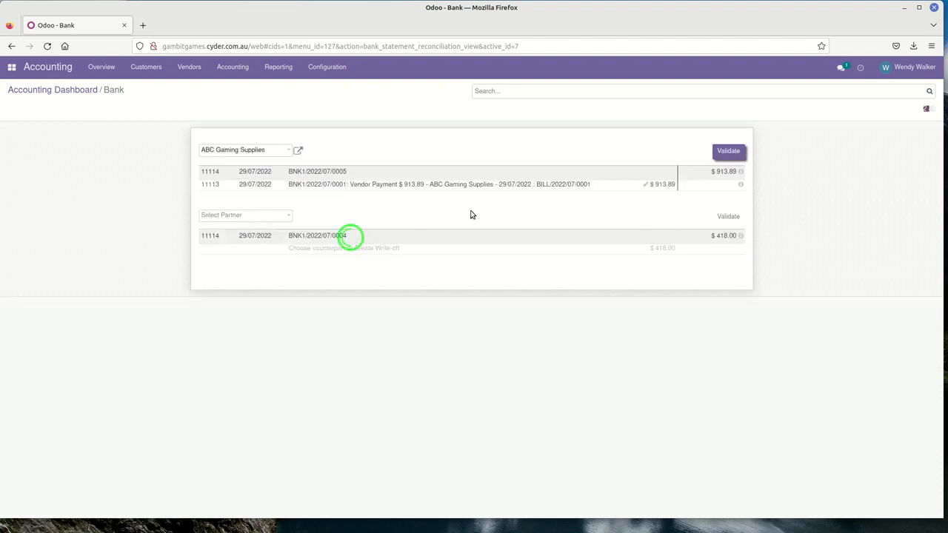
pyautogui.click(728, 152)
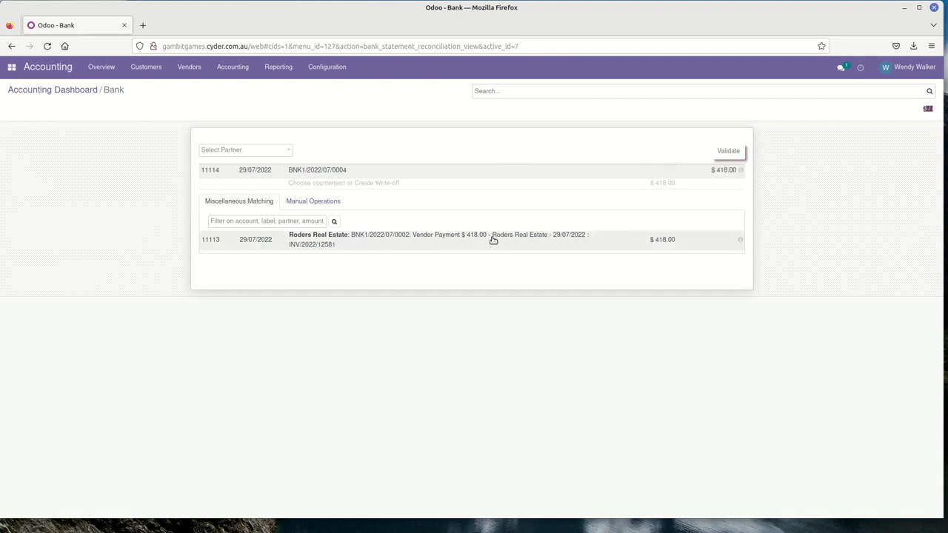
pyautogui.click(374, 242)
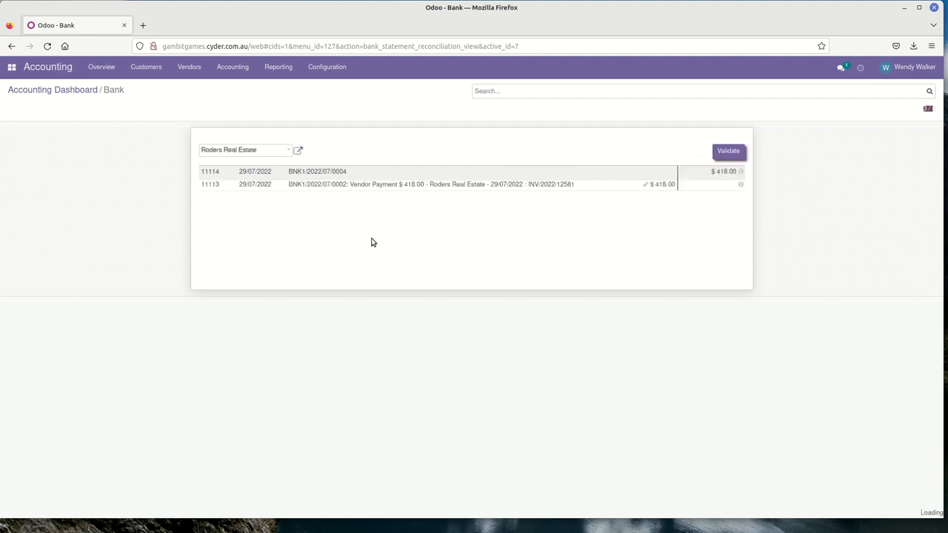
pyautogui.click(723, 155)
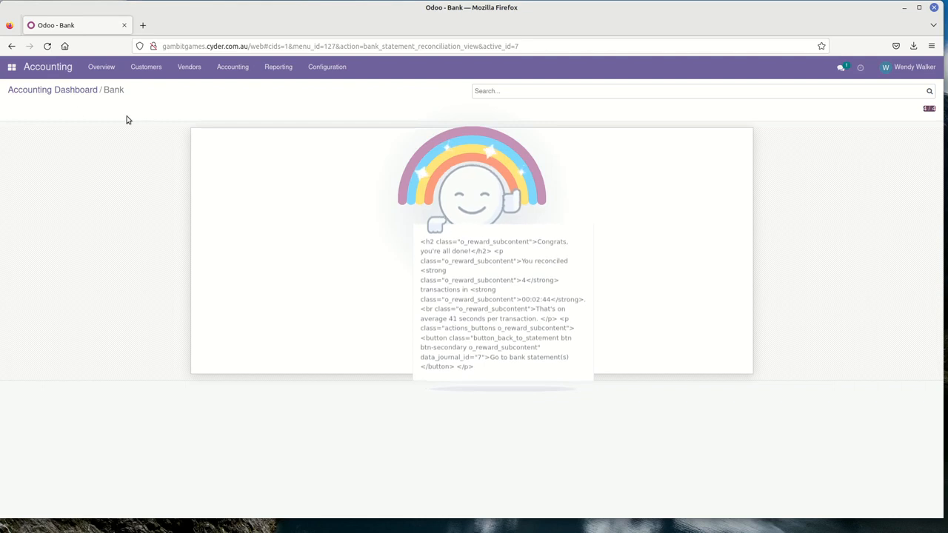
# Return to the accounting dashboard and open BNK1 Statement 2022/07/00001 from the Bank journal's statements
pyautogui.click(34, 92)
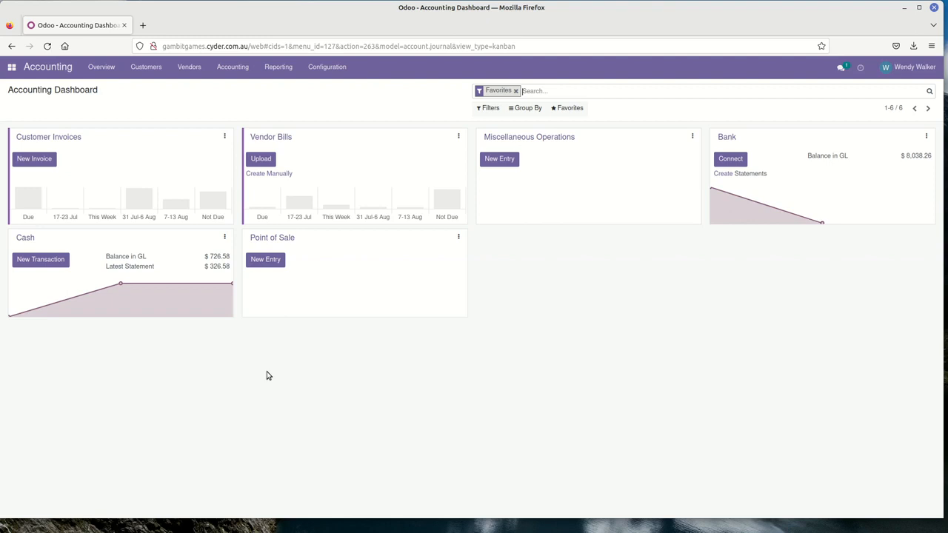
pyautogui.click(925, 137)
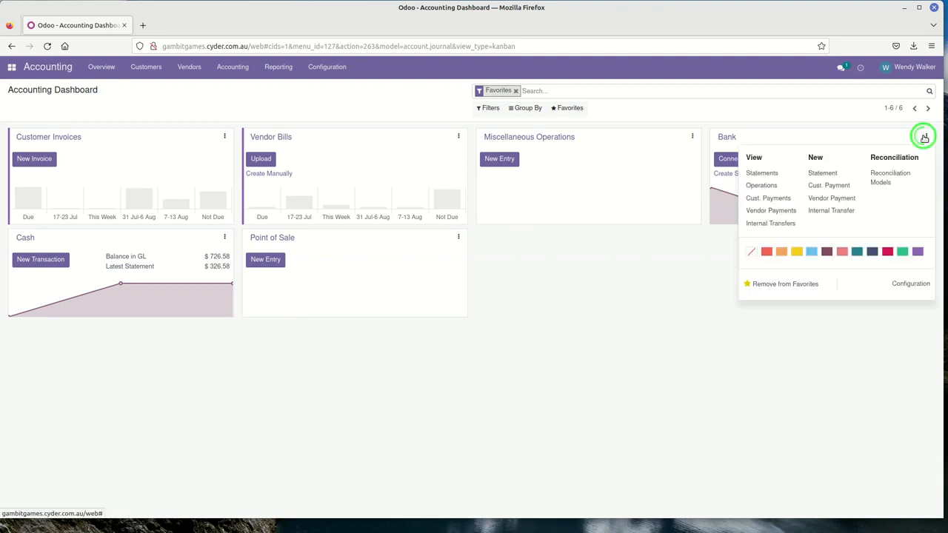
pyautogui.click(754, 173)
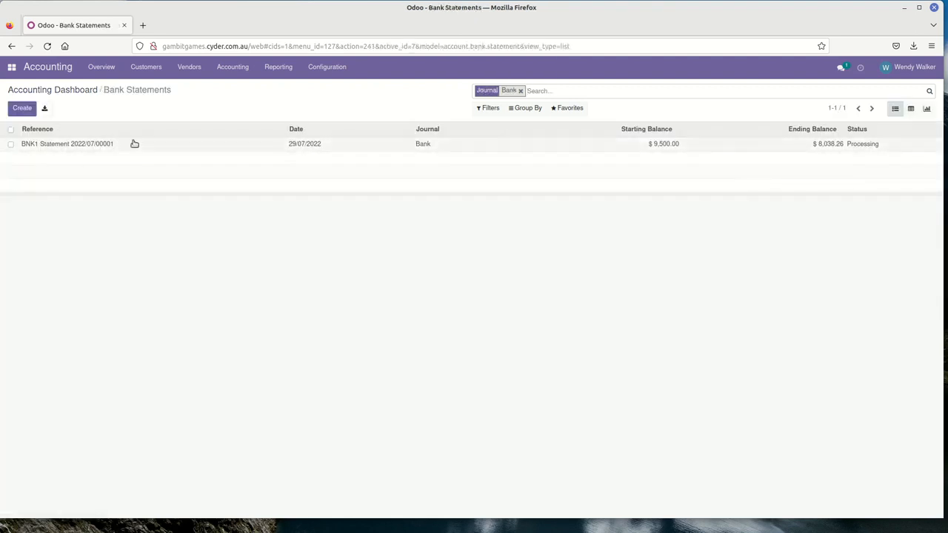
pyautogui.click(106, 146)
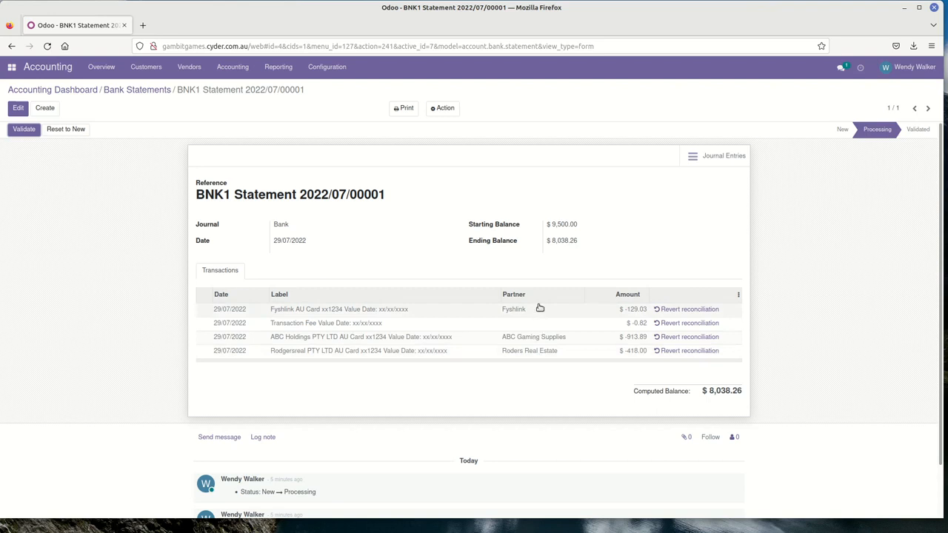
pyautogui.click(76, 219)
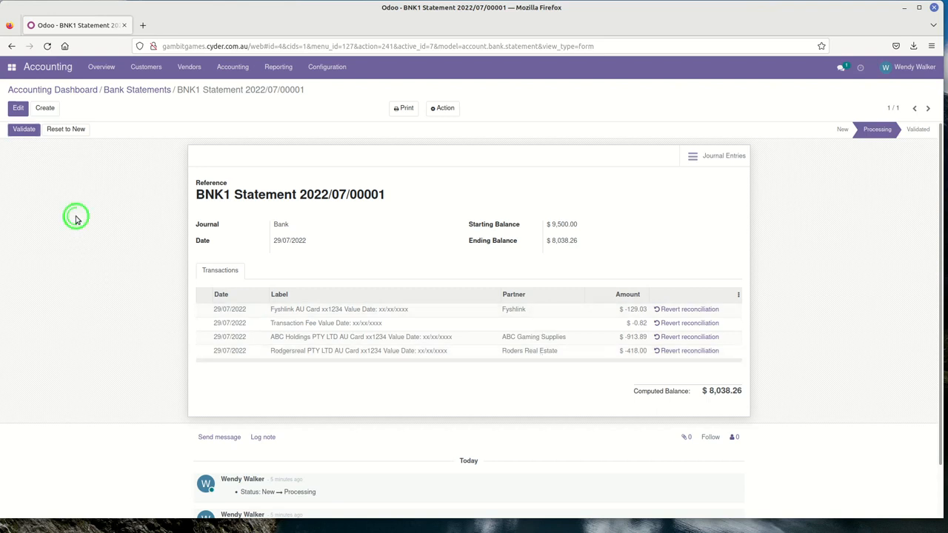